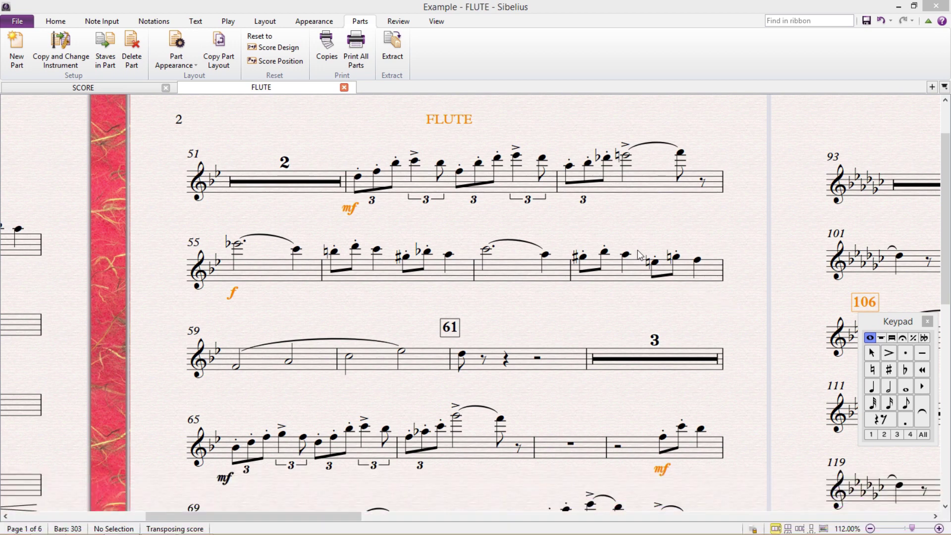
Turn the orange Differences in Parts highlighting off in the Flute part, then back on
{"action": "left_click", "coordinate": [441, 25]}
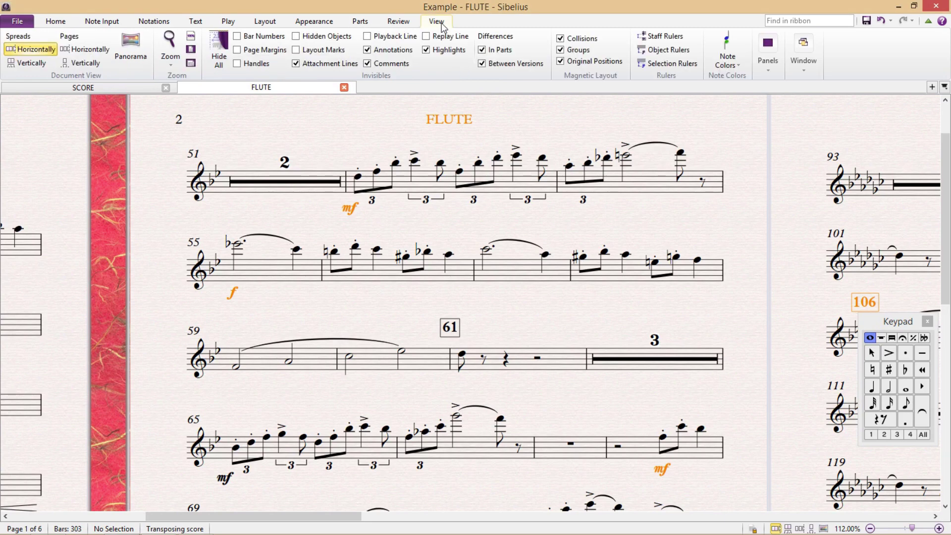
{"action": "left_click", "coordinate": [486, 51]}
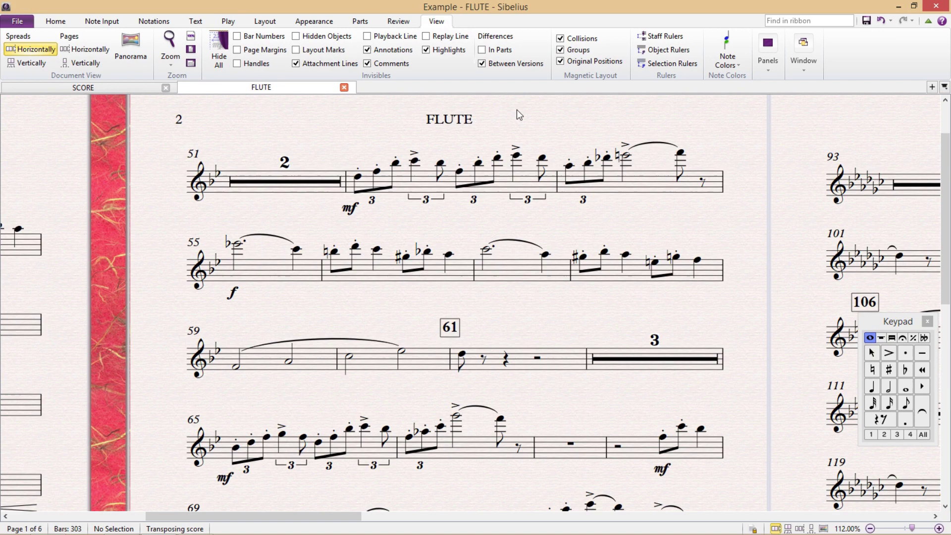
{"action": "left_click", "coordinate": [488, 50]}
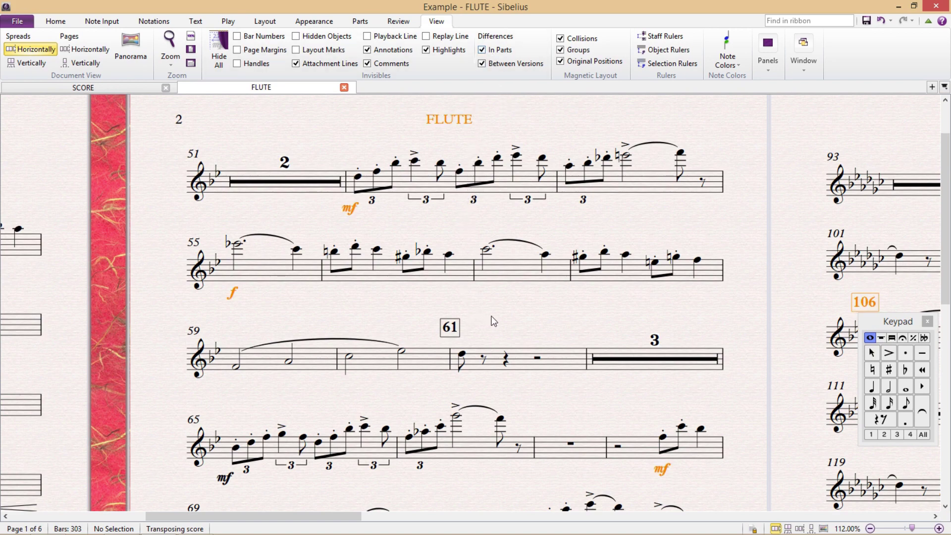
Nudge rehearsal mark 61 slightly to the right in the Flute part
{"action": "left_click_drag", "start_coordinate": [490, 321], "coordinate": [491, 272]}
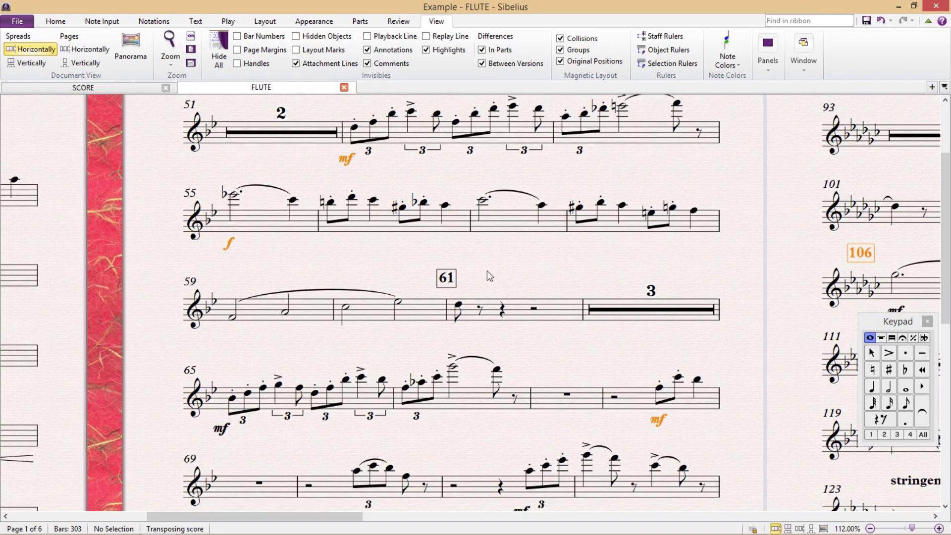
{"action": "left_click", "coordinate": [453, 282]}
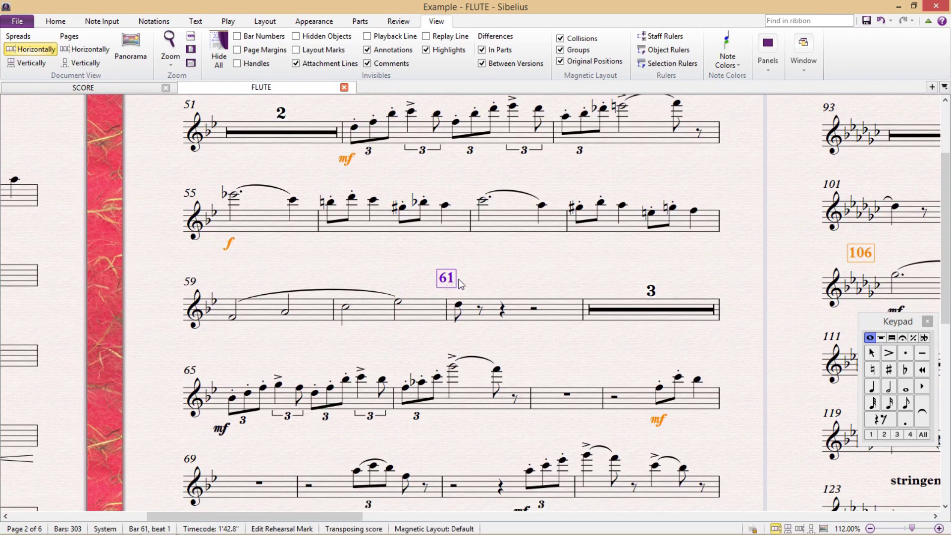
{"action": "left_click_drag", "start_coordinate": [453, 281], "coordinate": [464, 282]}
{"action": "left_click", "coordinate": [478, 286]}
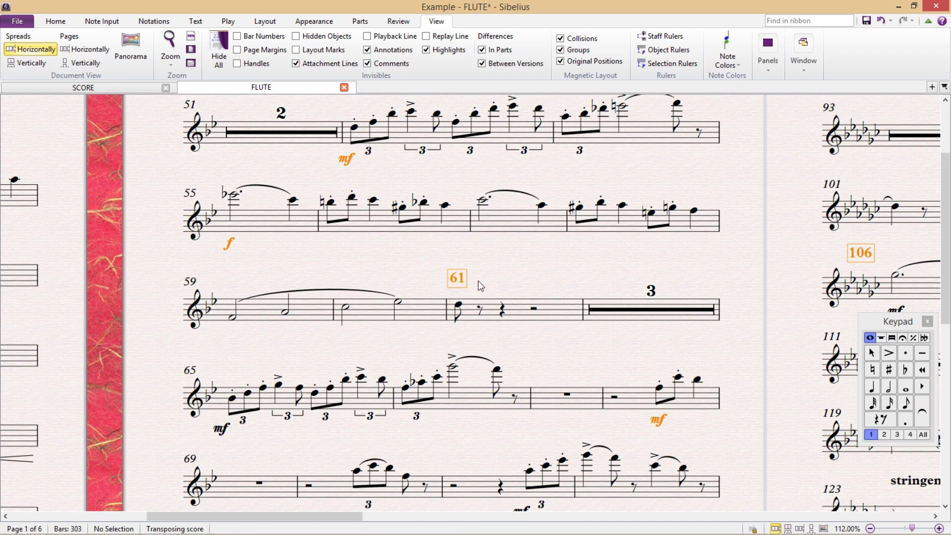
Move the mf under bar 65 slightly left and adjust the slur over bars 59–60
{"action": "left_click", "coordinate": [220, 436]}
{"action": "left_click_drag", "start_coordinate": [220, 435], "coordinate": [212, 437]}
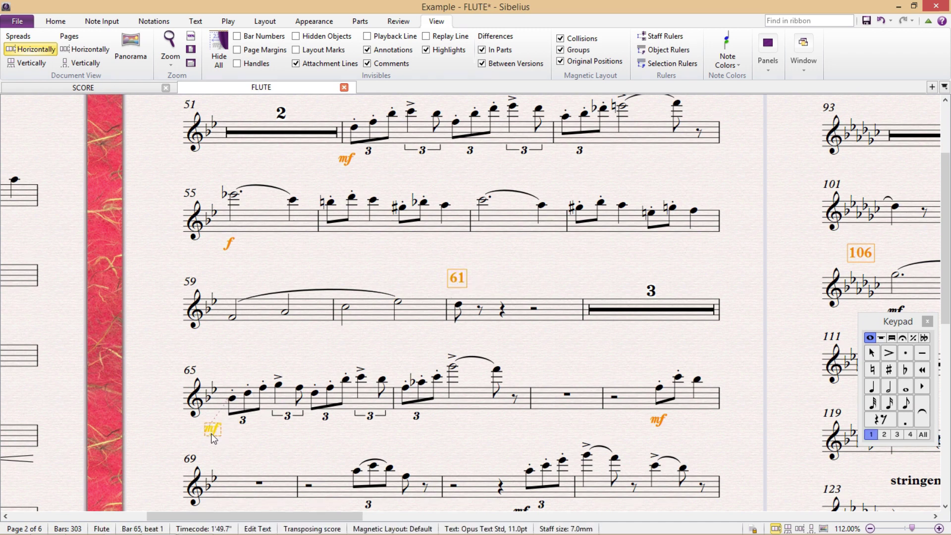
{"action": "left_click", "coordinate": [312, 290]}
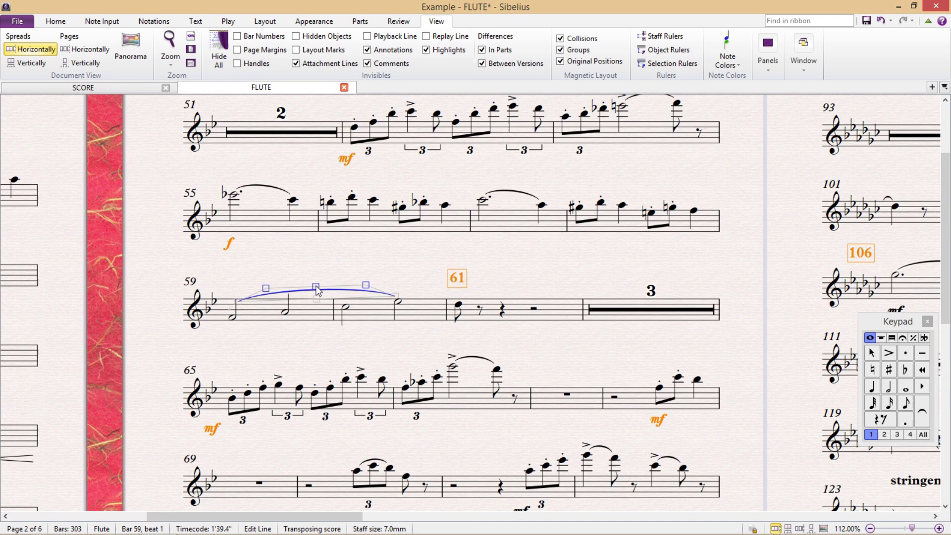
{"action": "left_click", "coordinate": [404, 277]}
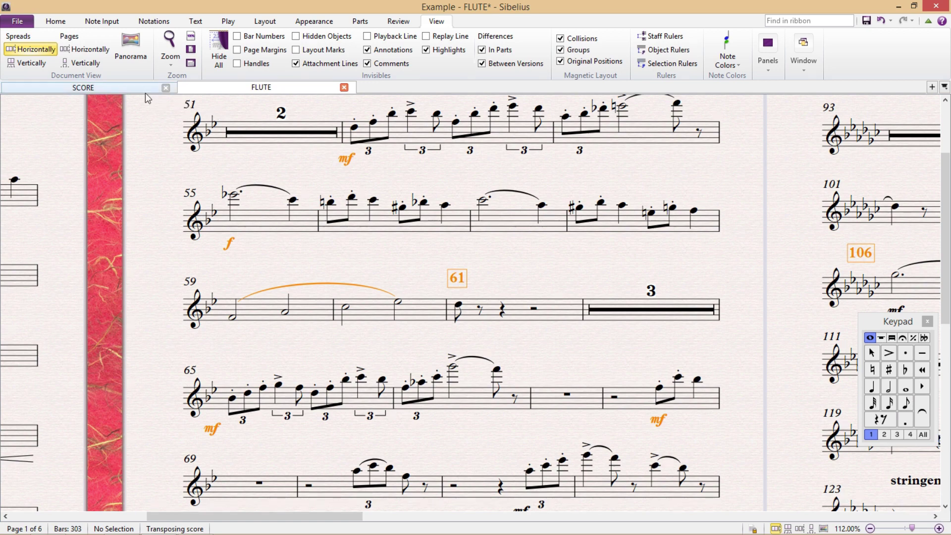
Switch to the full score and show part differences in orange across pages 15 and 16
{"action": "left_click", "coordinate": [132, 90]}
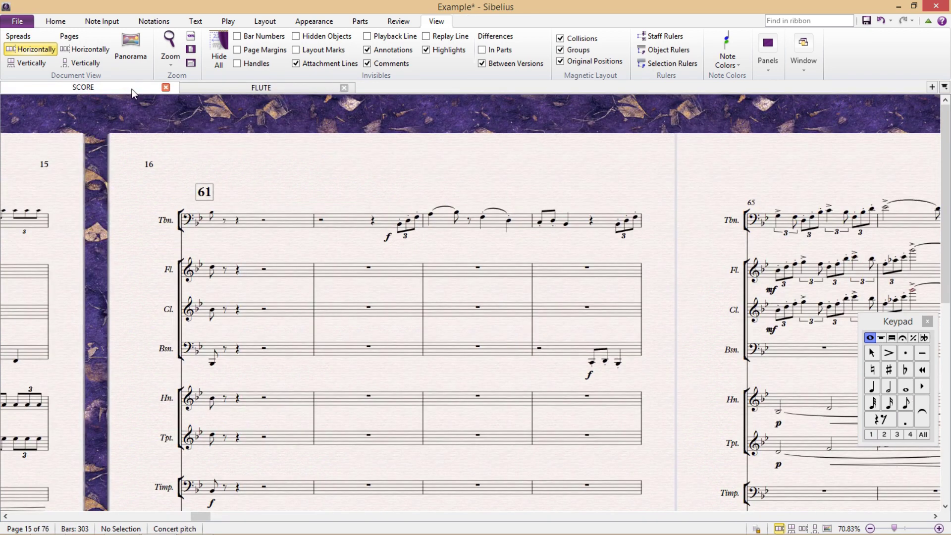
{"action": "left_click_drag", "start_coordinate": [269, 164], "coordinate": [590, 178]}
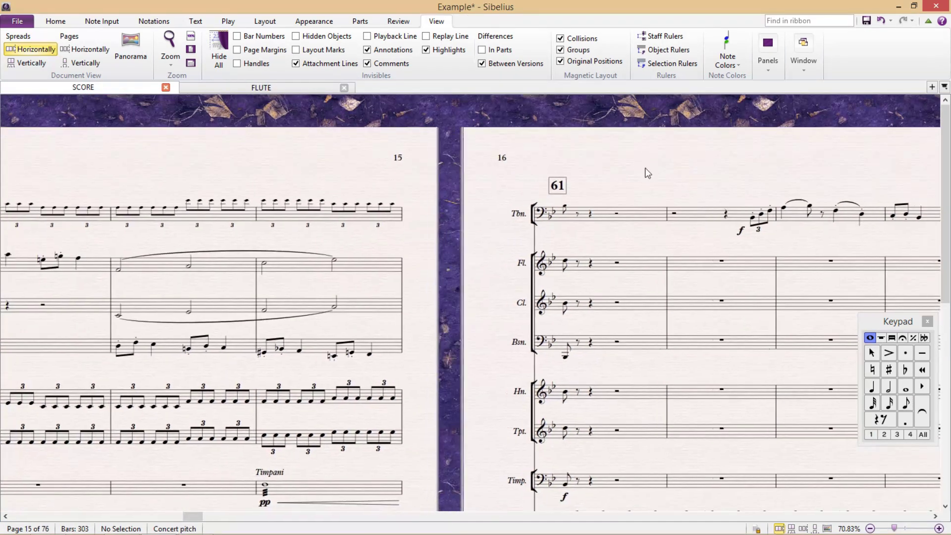
{"action": "left_click", "coordinate": [482, 50]}
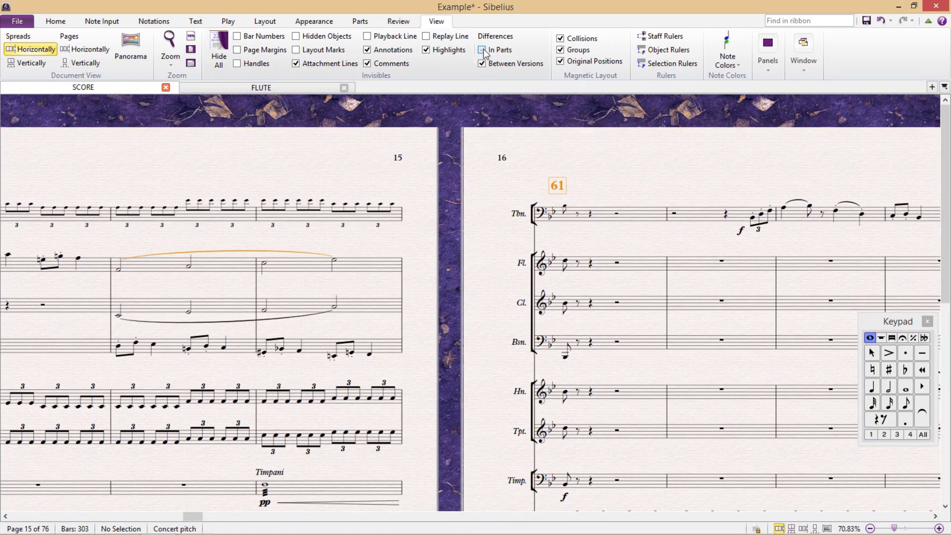
{"action": "left_click_drag", "start_coordinate": [340, 262], "coordinate": [466, 235]}
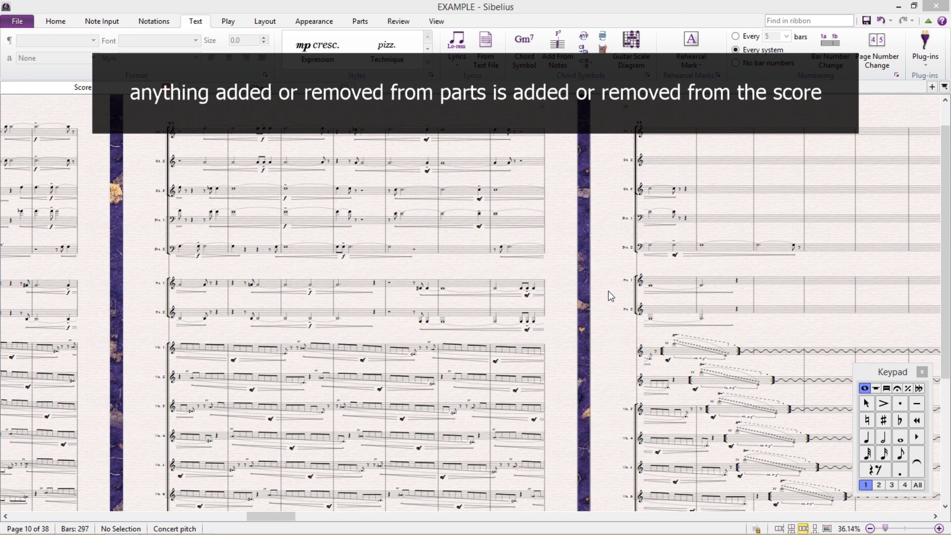
{"action": "left_click_drag", "start_coordinate": [606, 291], "coordinate": [259, 302]}
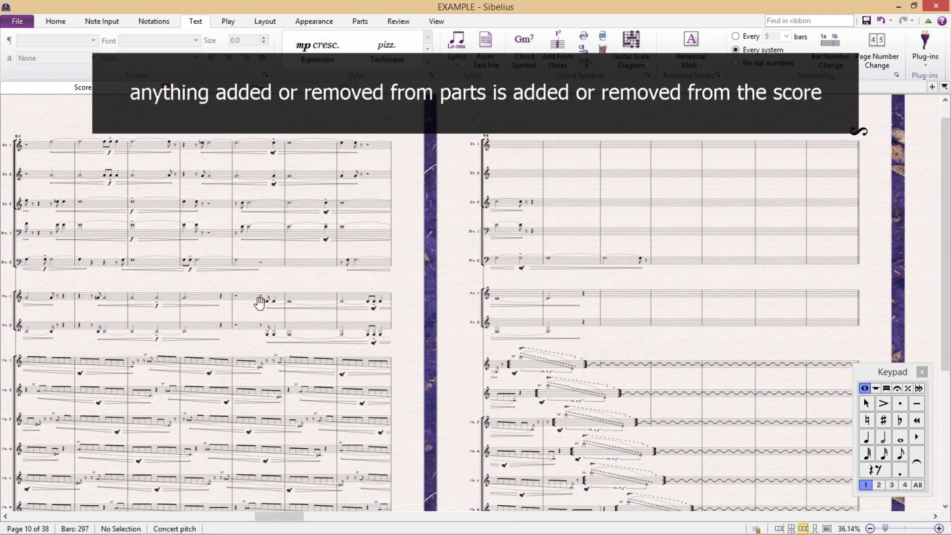
{"action": "left_click_drag", "start_coordinate": [444, 322], "coordinate": [115, 316]}
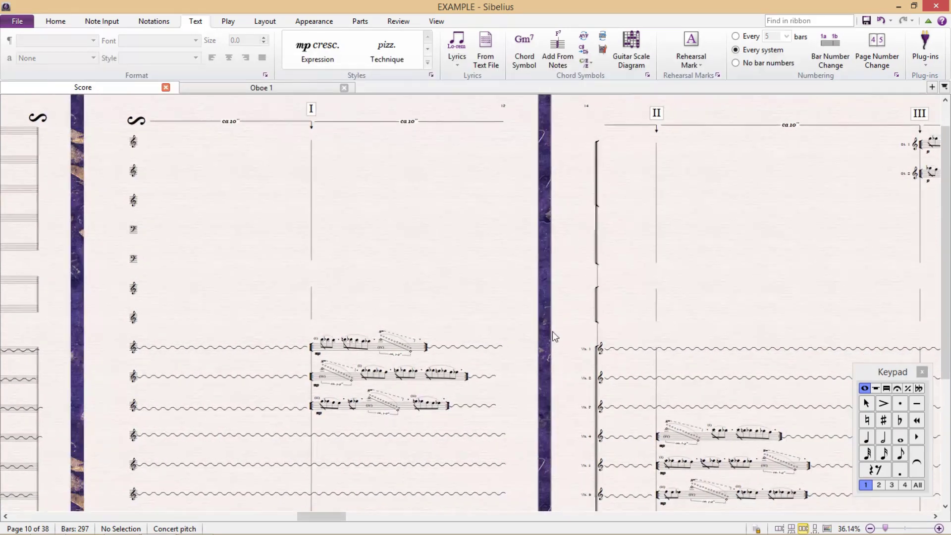
{"action": "left_click_drag", "start_coordinate": [561, 350], "coordinate": [419, 300]}
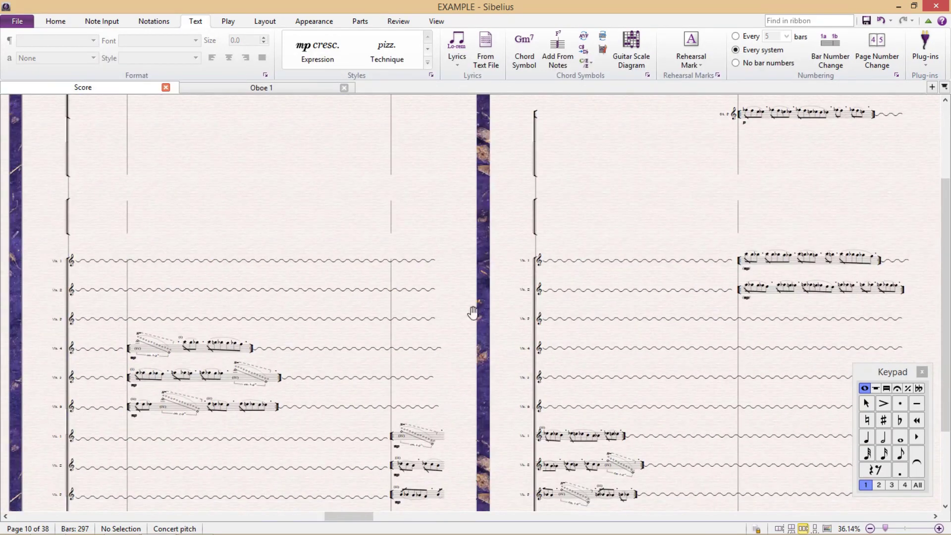
{"action": "left_click_drag", "start_coordinate": [471, 312], "coordinate": [416, 333]}
{"action": "left_click_drag", "start_coordinate": [480, 340], "coordinate": [207, 405]}
{"action": "left_click_drag", "start_coordinate": [721, 280], "coordinate": [560, 322]}
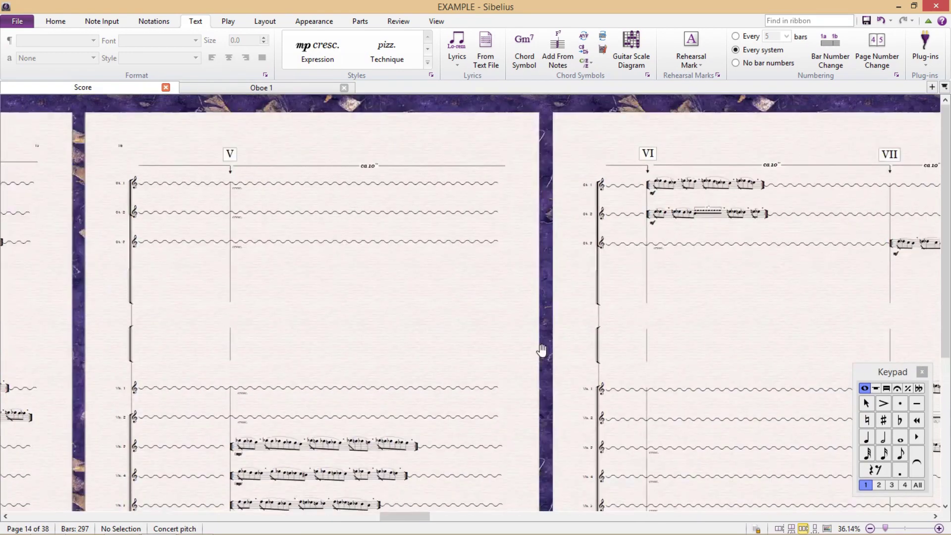
{"action": "left_click_drag", "start_coordinate": [418, 280], "coordinate": [366, 302]}
{"action": "left_click_drag", "start_coordinate": [538, 322], "coordinate": [388, 291]}
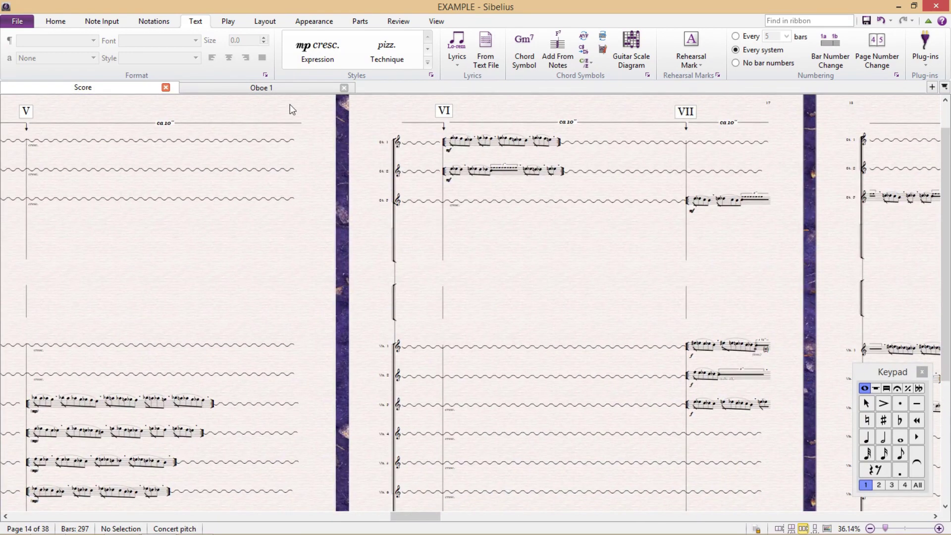
Open the Oboe 1 part and pan to rehearsal marks XII and XIII and back
{"action": "left_click", "coordinate": [276, 91]}
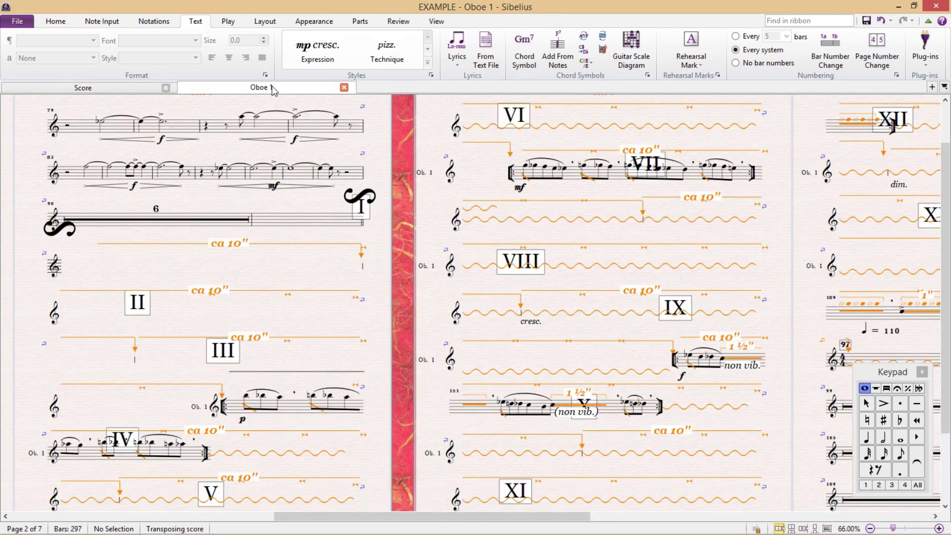
{"action": "left_click_drag", "start_coordinate": [415, 251], "coordinate": [660, 258]}
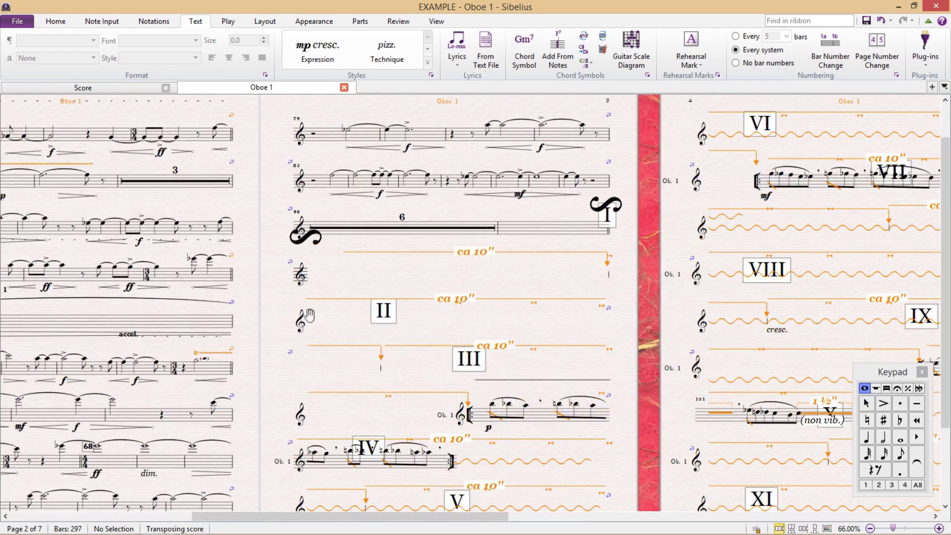
{"action": "left_click_drag", "start_coordinate": [309, 316], "coordinate": [69, 317]}
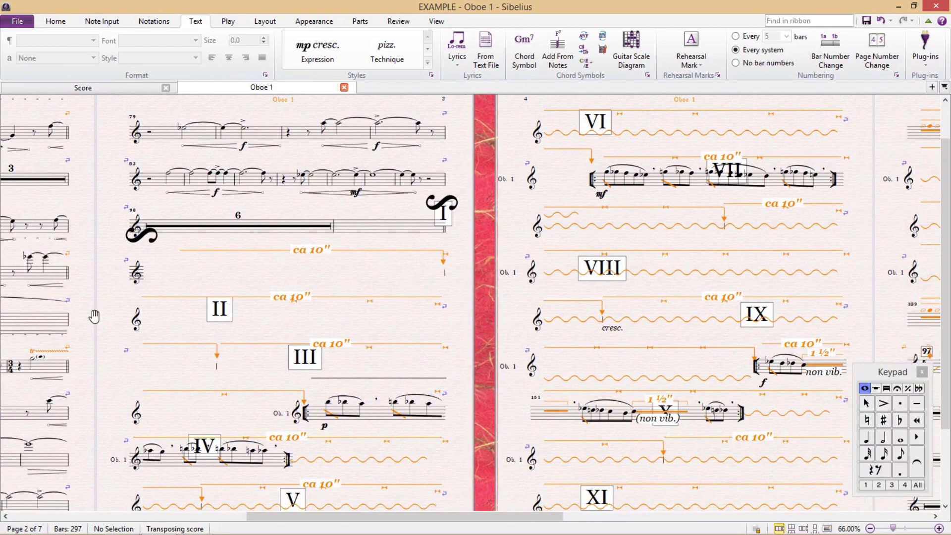
Duplicate the EXAMPLE score file with copy and paste in the Open dialog
{"action": "left_click", "coordinate": [17, 21]}
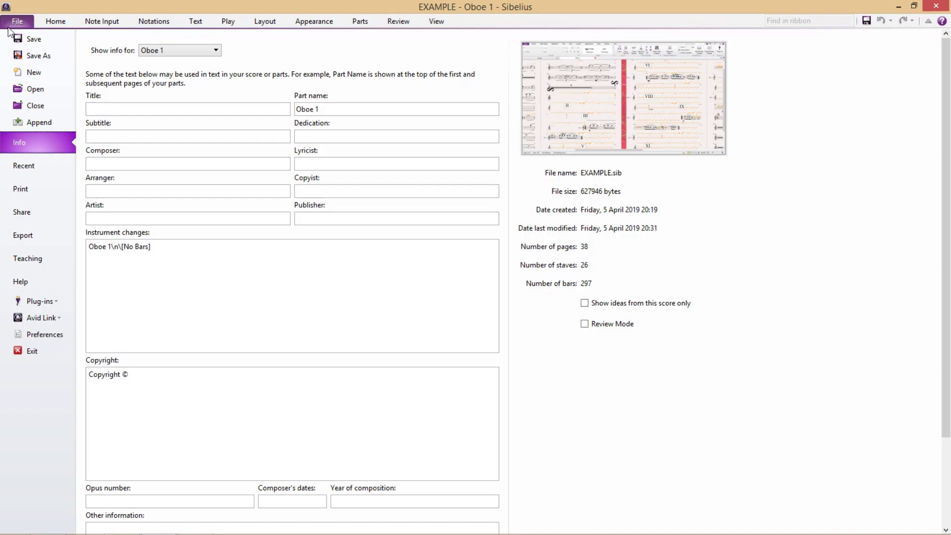
{"action": "left_click", "coordinate": [35, 89]}
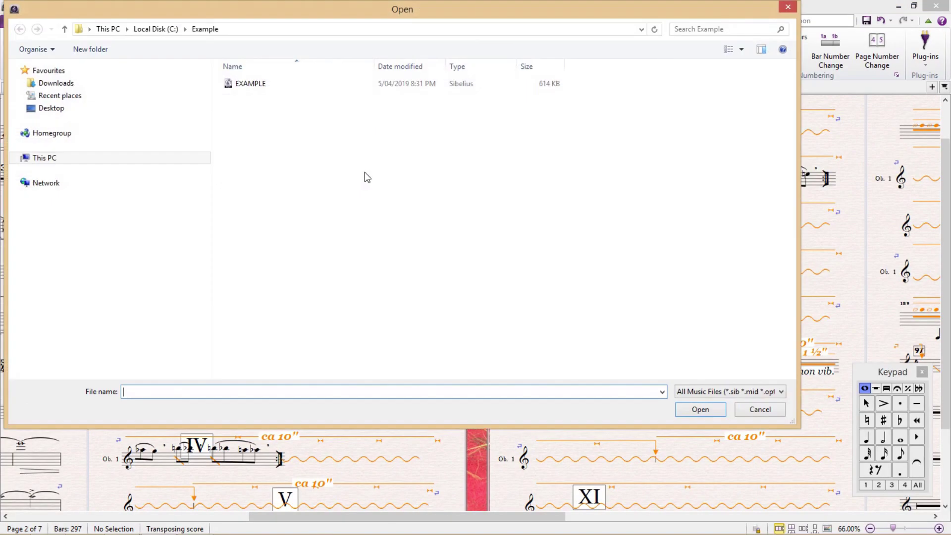
{"action": "left_click", "coordinate": [248, 84]}
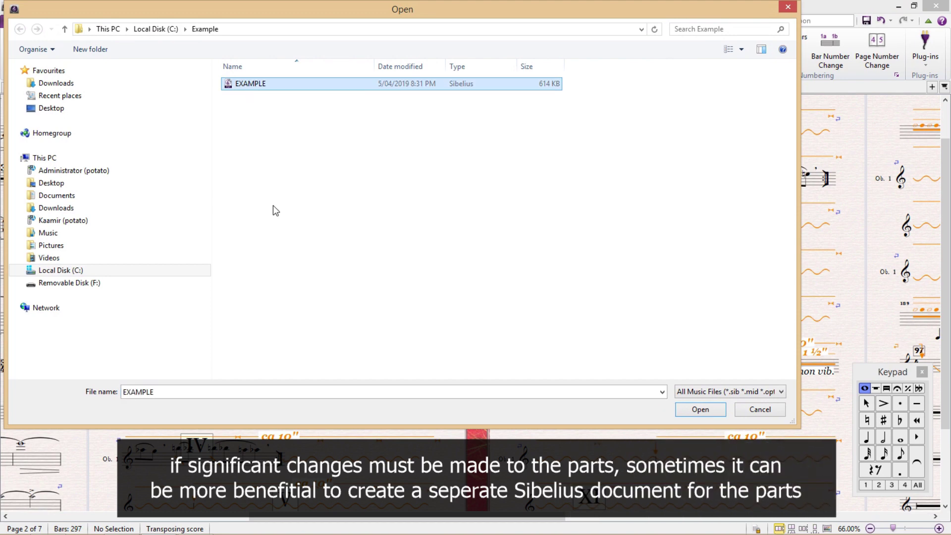
{"action": "key", "text": "ctrl+c"}
{"action": "key", "text": "ctrl+v"}
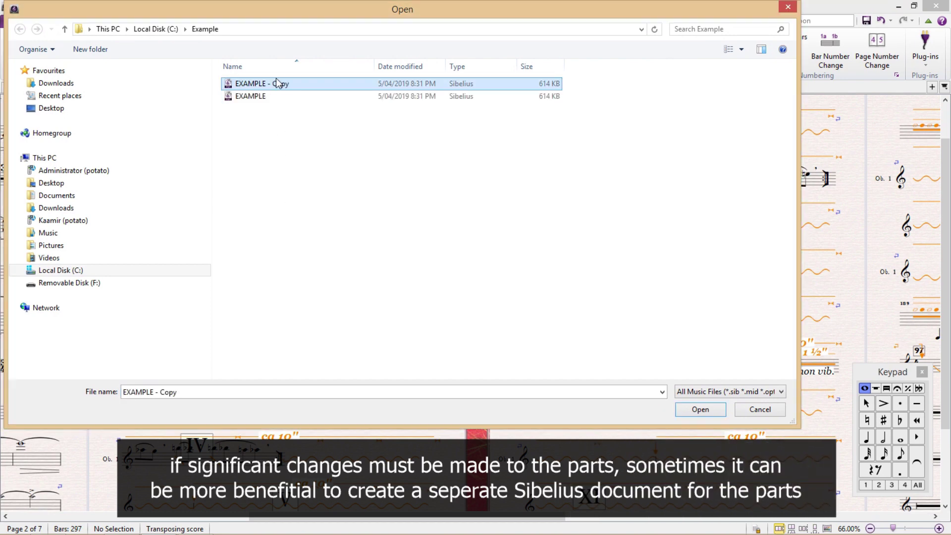
Rename the copy to 'EXAMPLE - Parts' and open it
{"action": "left_click", "coordinate": [279, 88]}
{"action": "double_click", "coordinate": [275, 83]}
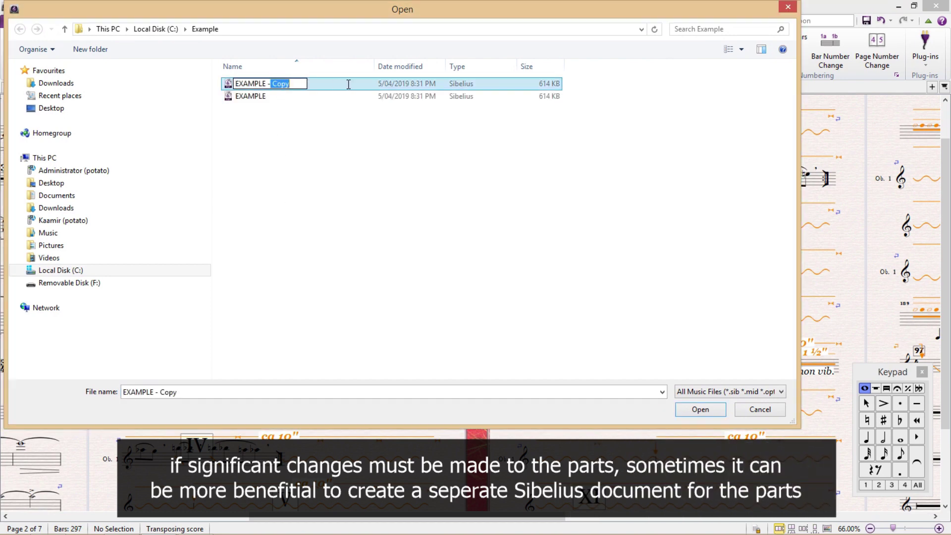
{"action": "type", "text": "Parts"}
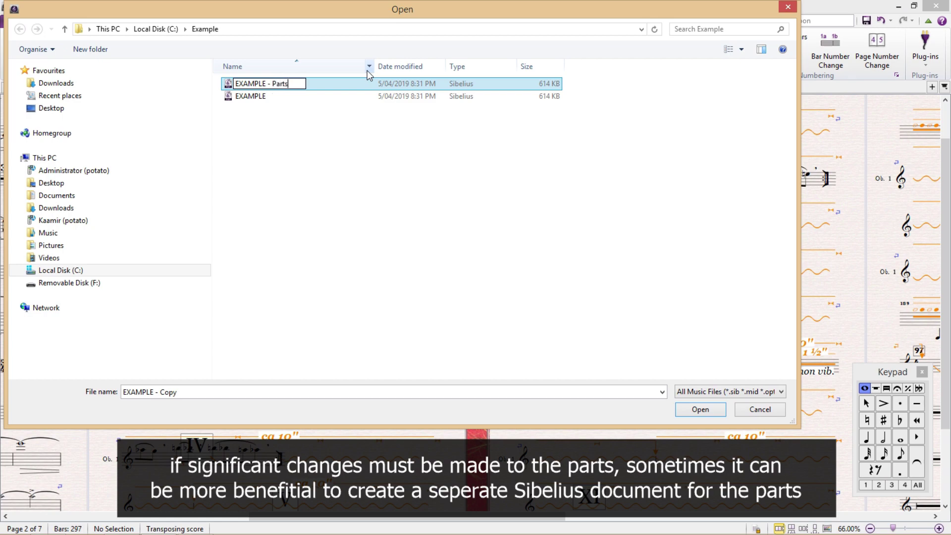
{"action": "left_click", "coordinate": [346, 174]}
{"action": "left_click", "coordinate": [302, 83]}
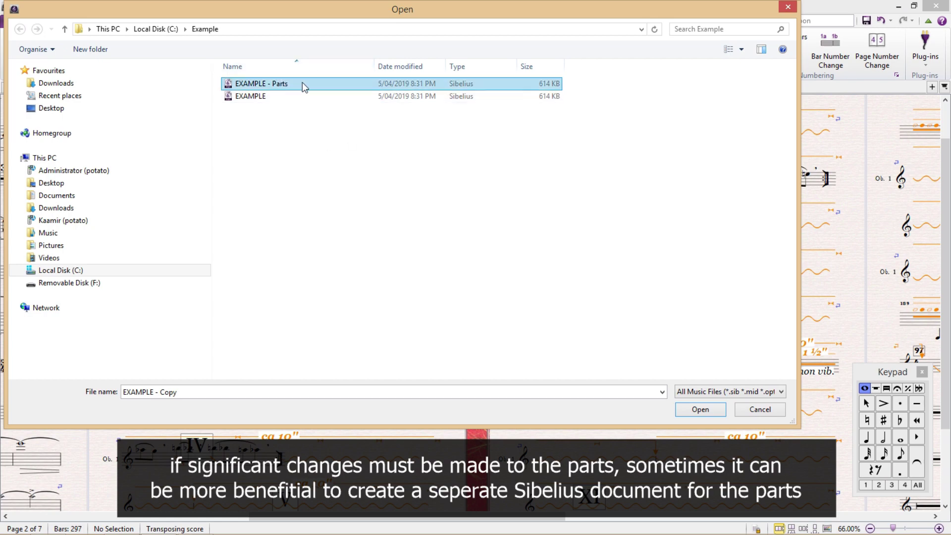
{"action": "left_click", "coordinate": [700, 410]}
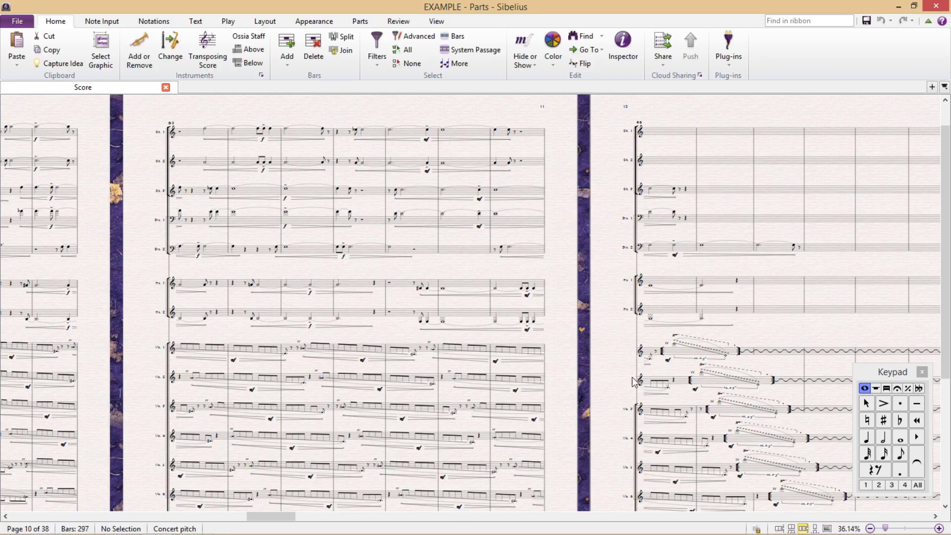
Open the Oboe 1 part from the parts list and browse its cues to bar 165
{"action": "left_click_drag", "start_coordinate": [573, 344], "coordinate": [548, 355]}
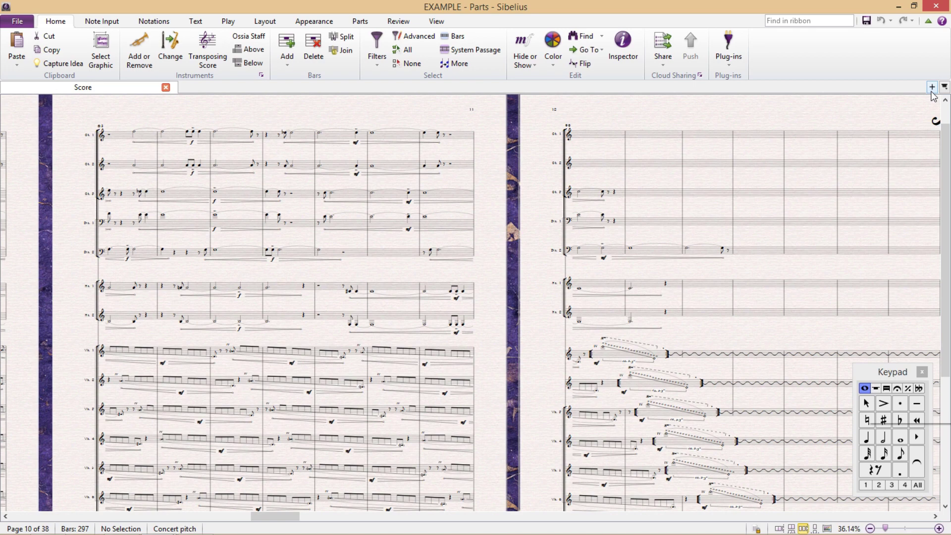
{"action": "left_click", "coordinate": [932, 87]}
{"action": "left_click", "coordinate": [906, 133]}
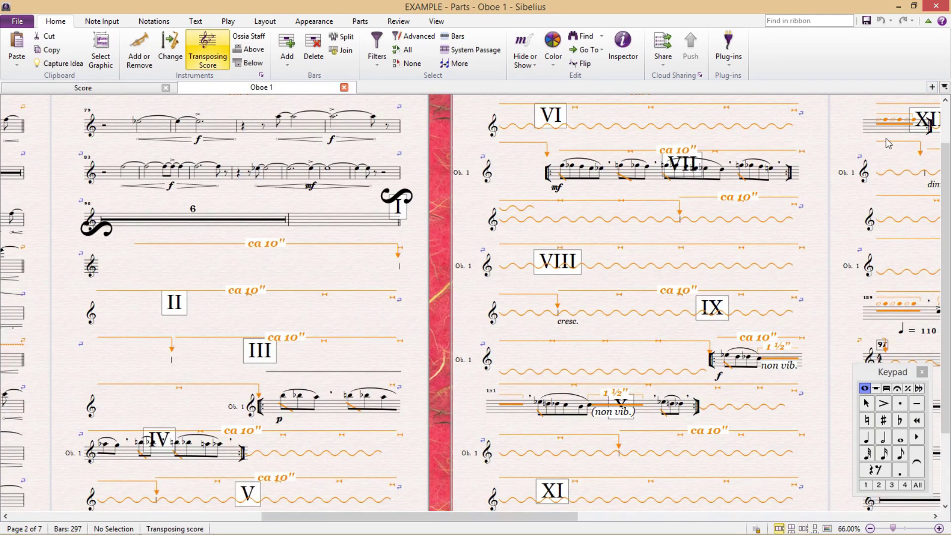
{"action": "left_click_drag", "start_coordinate": [355, 315], "coordinate": [262, 326]}
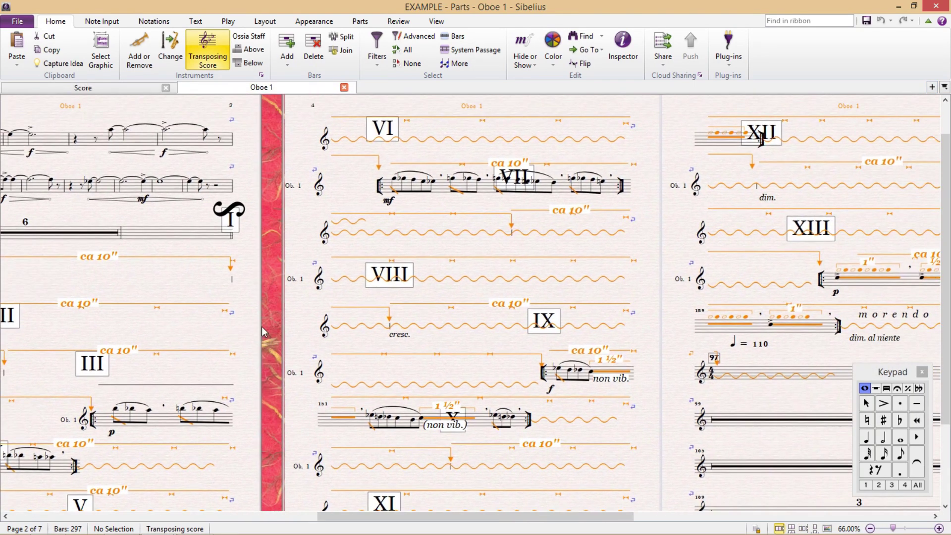
{"action": "left_click", "coordinate": [295, 280]}
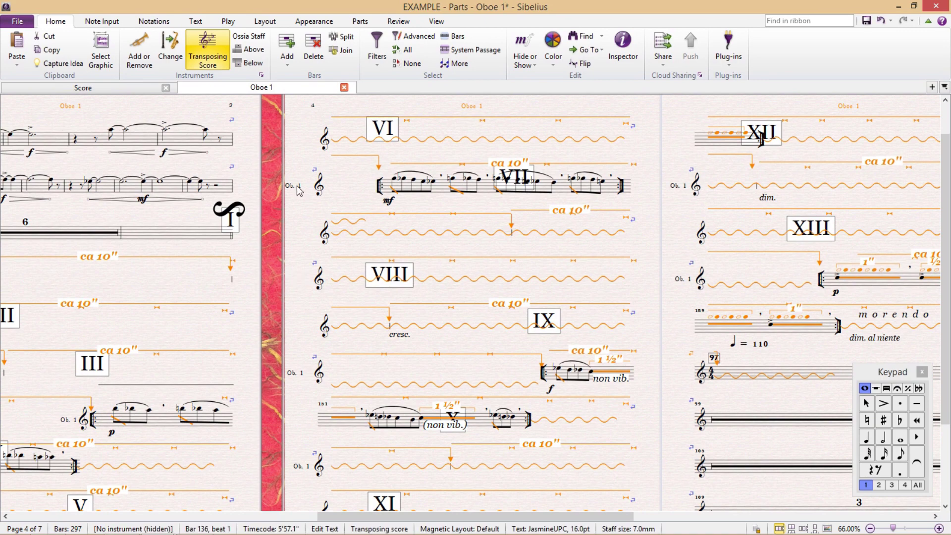
{"action": "left_click", "coordinate": [292, 382]}
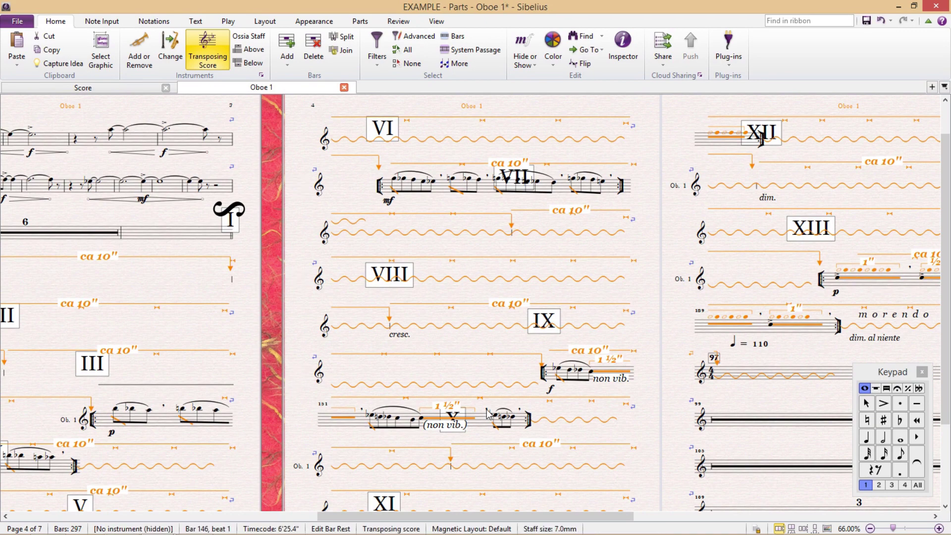
{"action": "scroll", "coordinate": [461, 433], "scroll_direction": "down", "scroll_amount": 4}
{"action": "scroll", "coordinate": [461, 432], "scroll_direction": "left", "scroll_amount": 3}
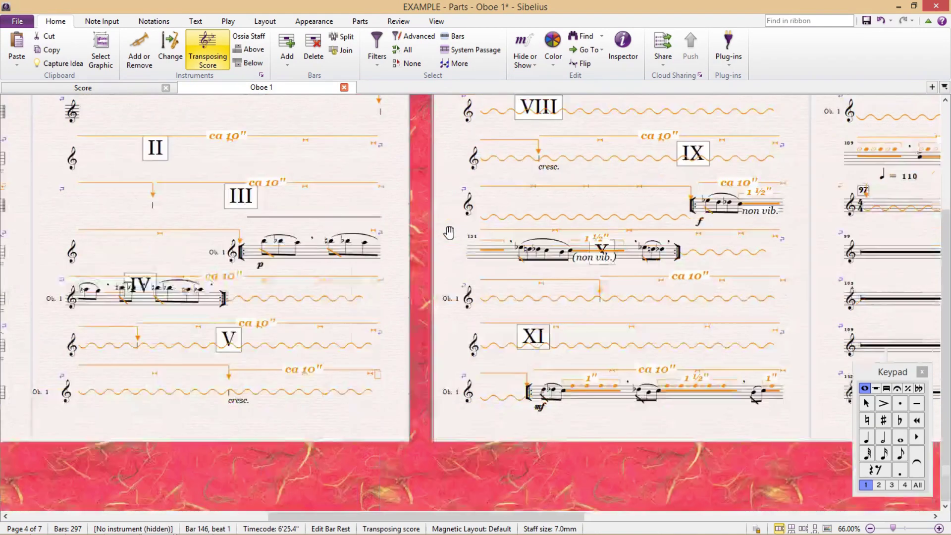
{"action": "key", "text": "Right"}
{"action": "key", "text": "Right"}
{"action": "key", "text": "Right"}
{"action": "key", "text": "Right"}
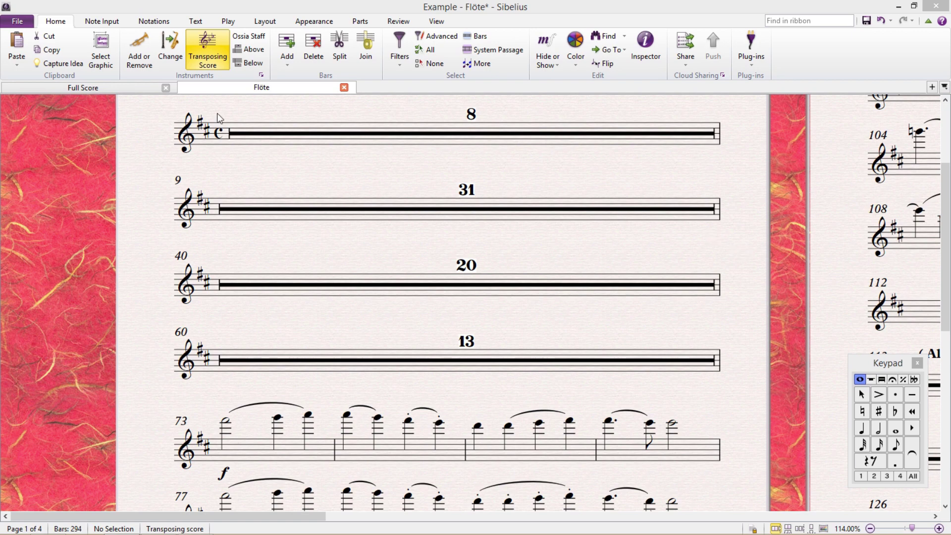
Return to the full score and select the Vl. I passage in bars 71–72
{"action": "left_click", "coordinate": [116, 90]}
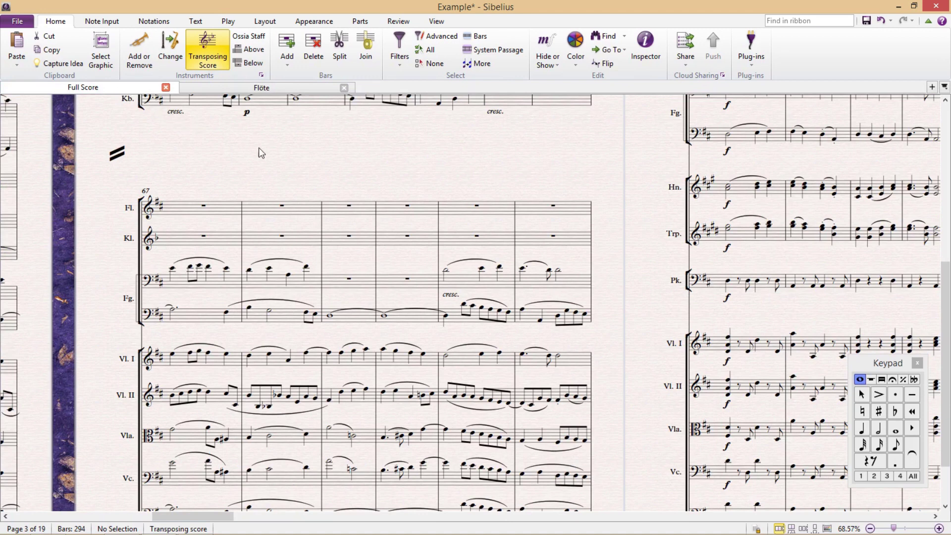
{"action": "left_click", "coordinate": [465, 364]}
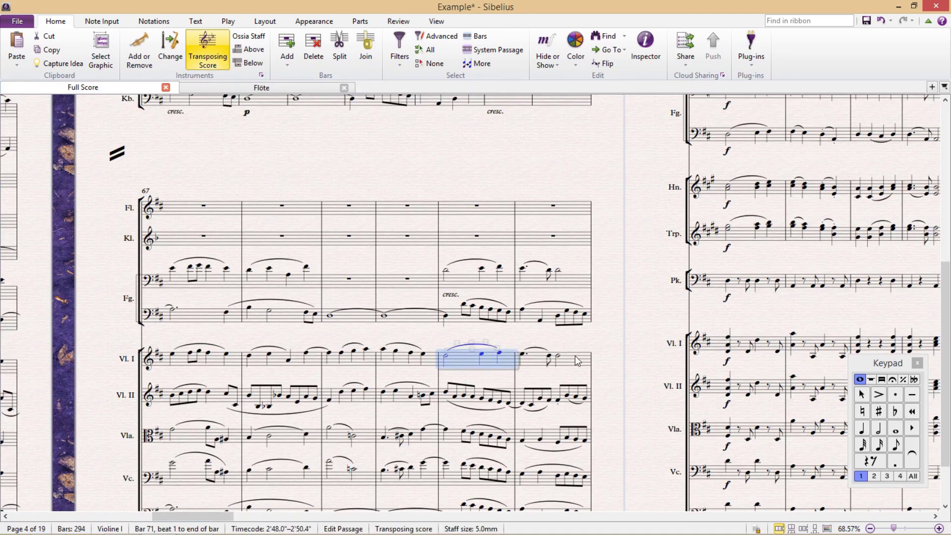
{"action": "left_click", "coordinate": [577, 360], "text": "shift"}
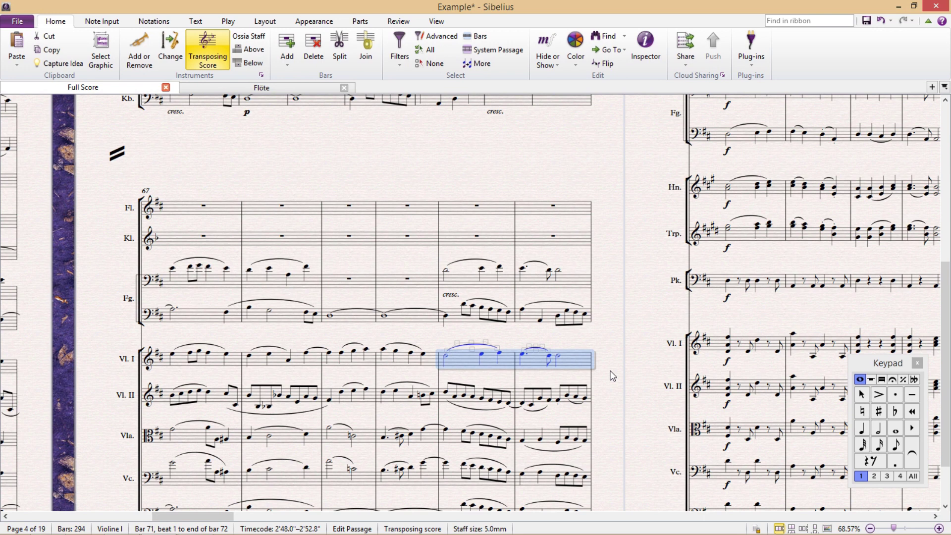
Paste the passage as a cue into Flute bars 71–72, then select Clarinet bar 71
{"action": "left_click", "coordinate": [469, 210]}
{"action": "left_click", "coordinate": [537, 212], "text": "shift"}
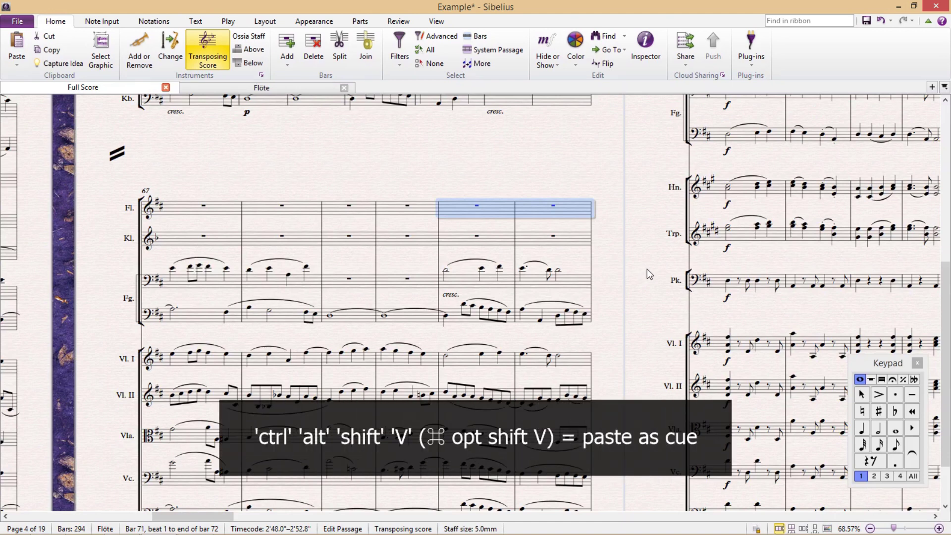
{"action": "key", "text": "ctrl+alt+shift+v"}
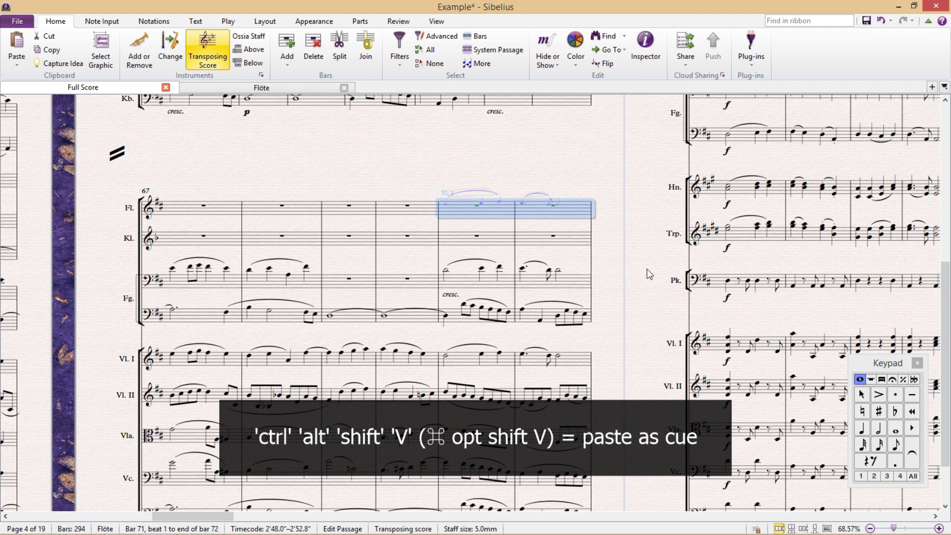
{"action": "left_click", "coordinate": [498, 241]}
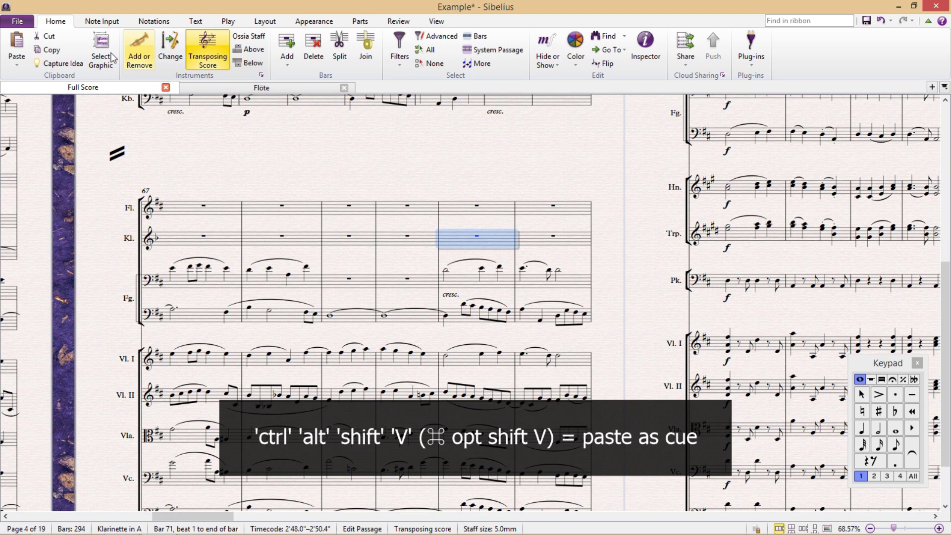
{"action": "left_click", "coordinate": [17, 60]}
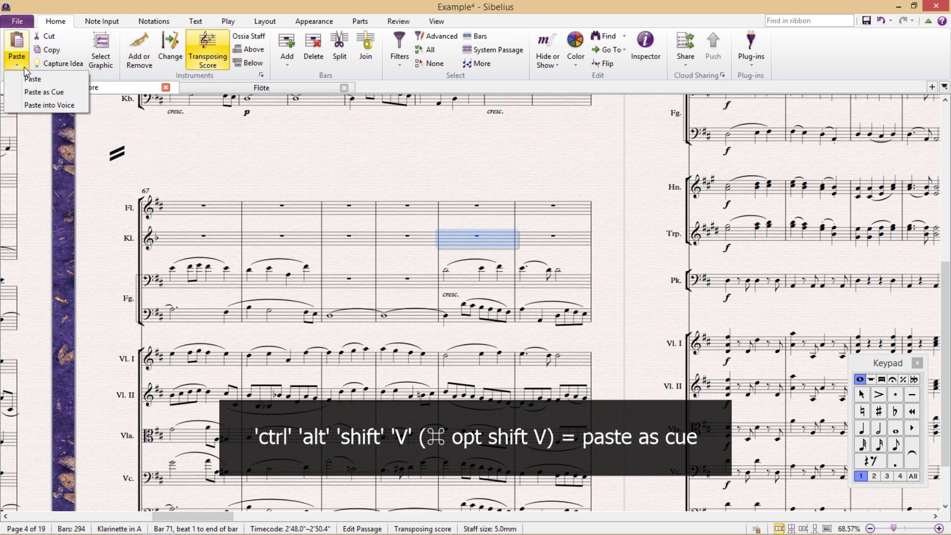
Paste and undo the clarinet cue, then nudge the Vl. I cue label left in the Flöte part
{"action": "left_click", "coordinate": [71, 93]}
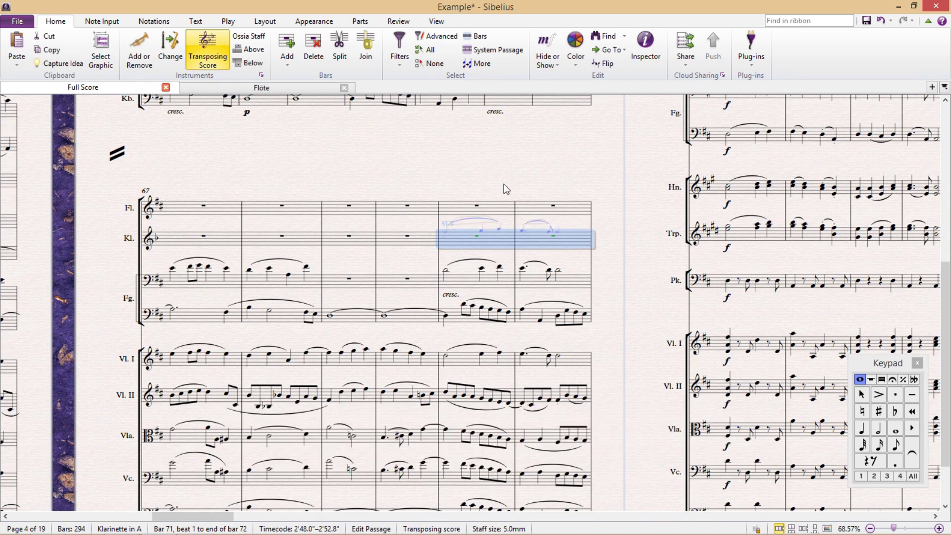
{"action": "key", "text": "ctrl+z"}
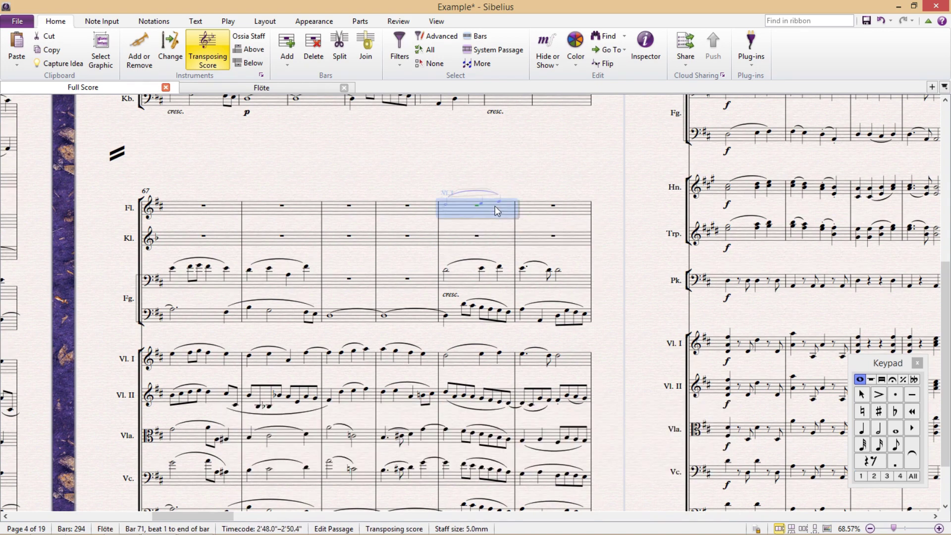
{"action": "left_click", "coordinate": [263, 90]}
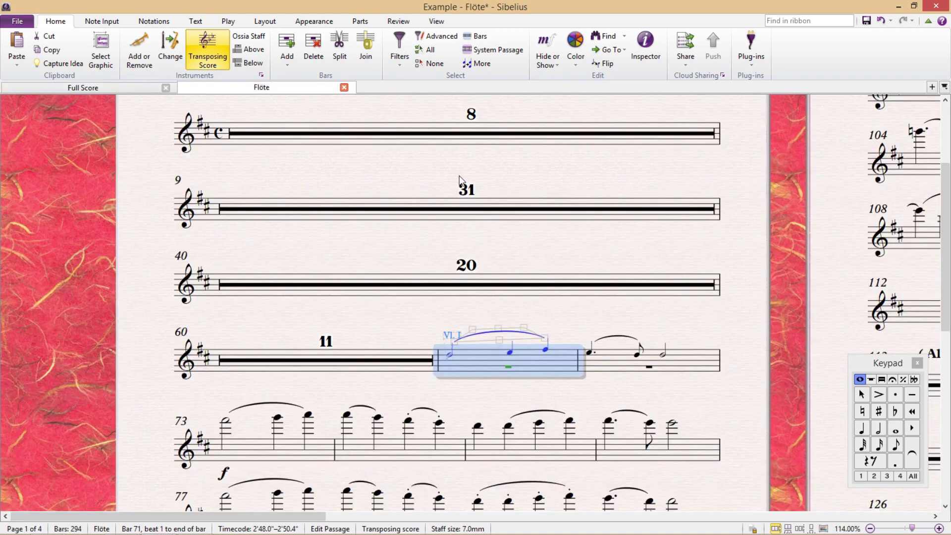
{"action": "left_click", "coordinate": [687, 320]}
{"action": "left_click_drag", "start_coordinate": [447, 333], "coordinate": [424, 338]}
{"action": "left_click", "coordinate": [485, 318]}
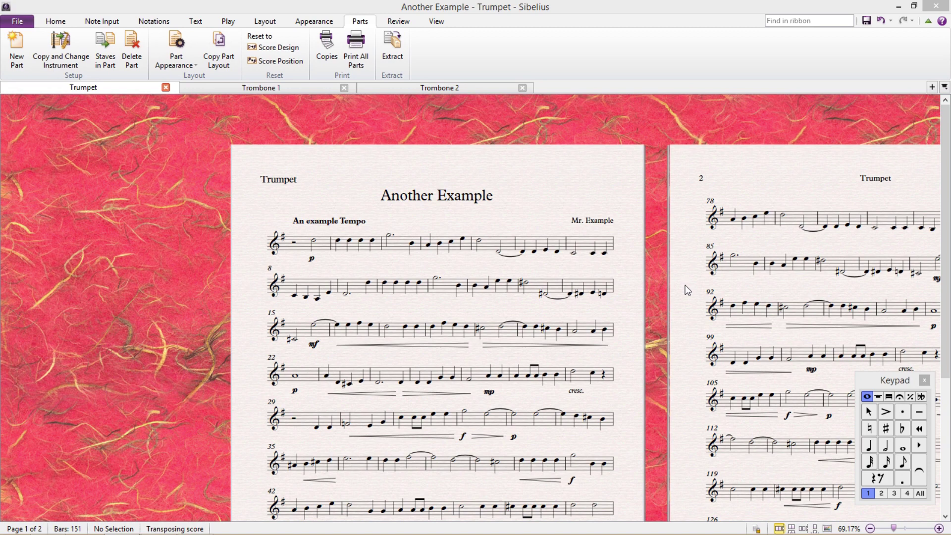
Insert a blank title page before the music in the Trumpet part
{"action": "left_click", "coordinate": [269, 246]}
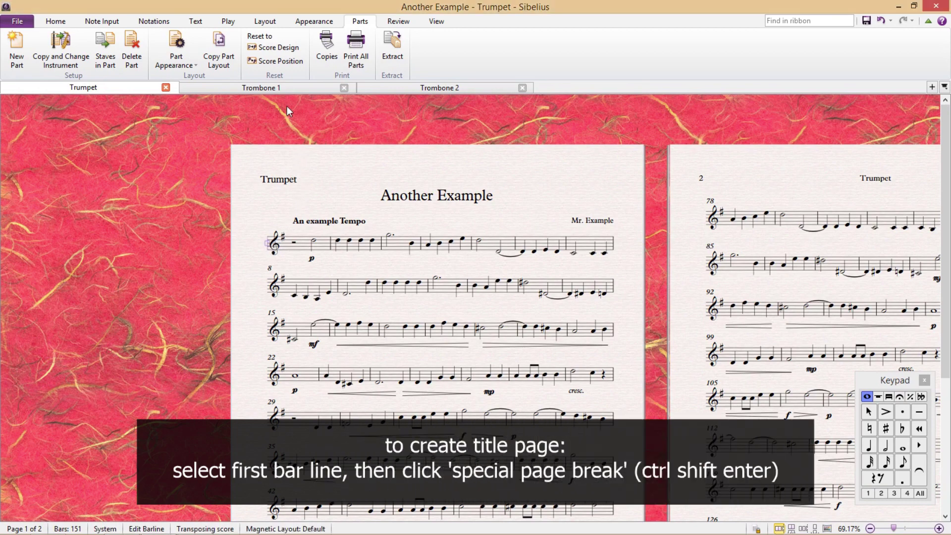
{"action": "left_click", "coordinate": [270, 20]}
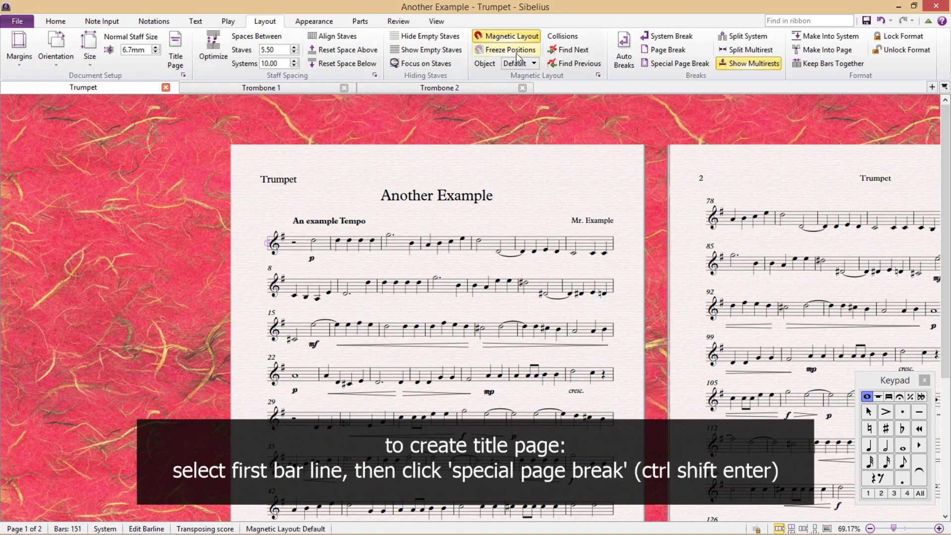
{"action": "left_click", "coordinate": [691, 68]}
{"action": "left_click", "coordinate": [527, 307]}
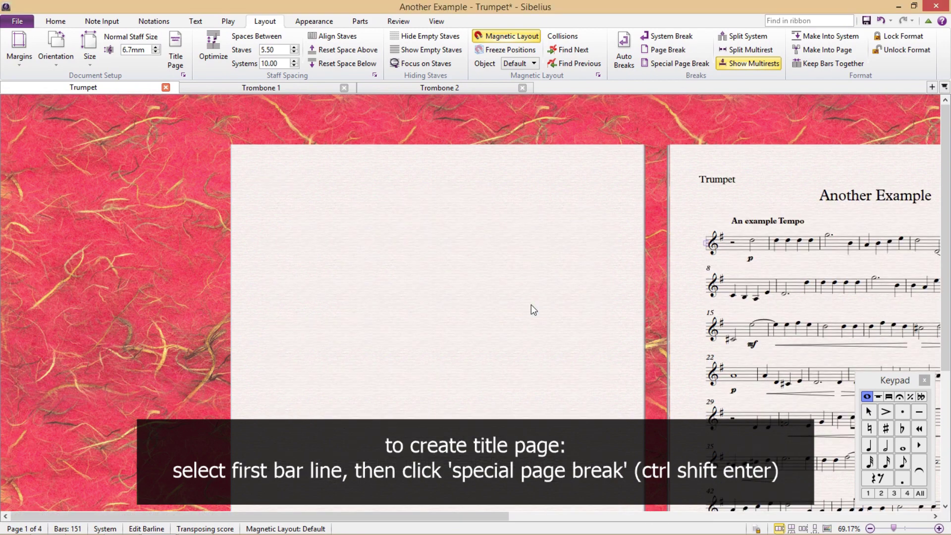
Place the title 'Another Example' on the blank page
{"action": "left_click", "coordinate": [200, 20]}
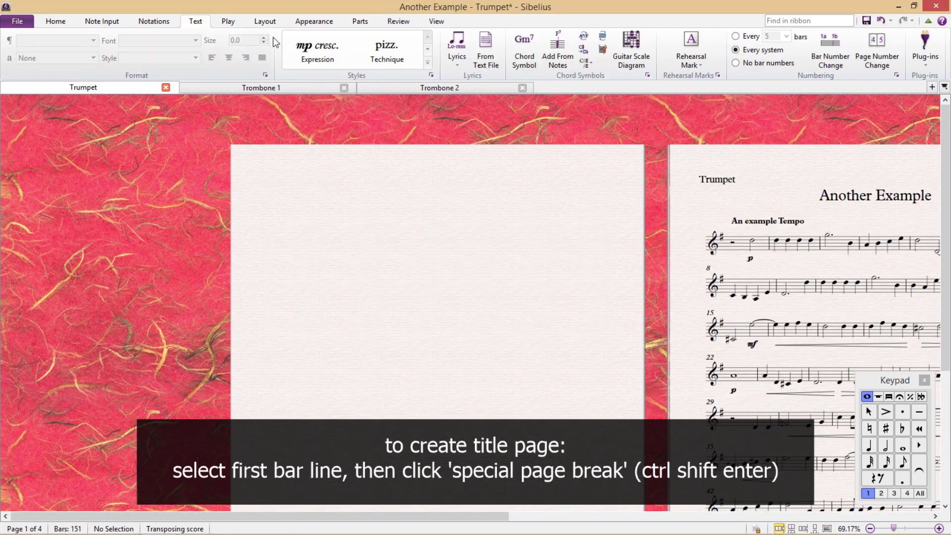
{"action": "left_click", "coordinate": [427, 62]}
{"action": "scroll", "coordinate": [470, 321], "scroll_direction": "down", "scroll_amount": 1}
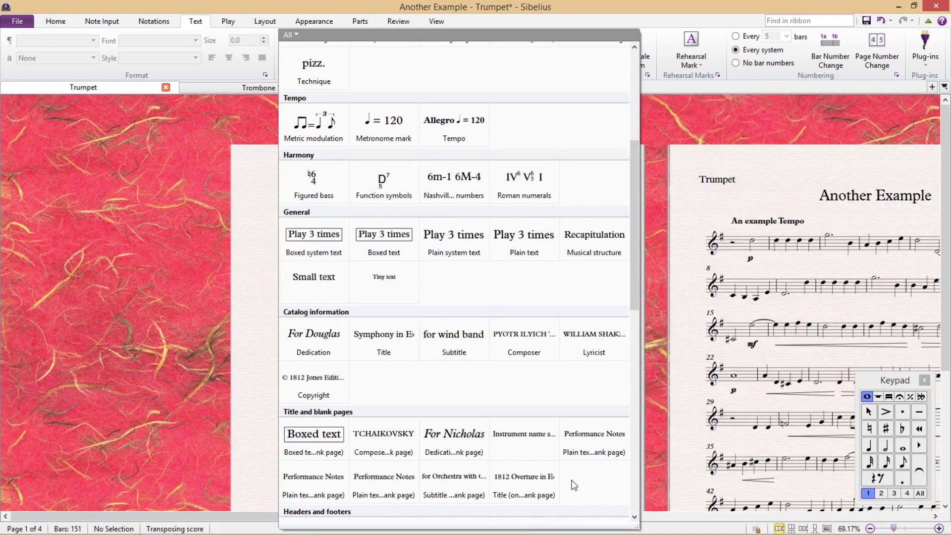
{"action": "key", "text": "Escape"}
{"action": "left_click", "coordinate": [469, 358]}
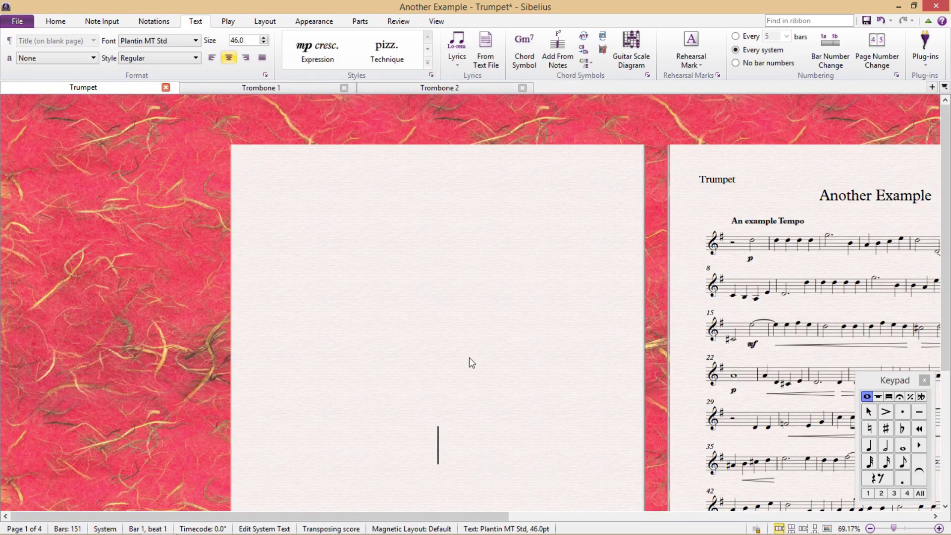
{"action": "type", "text": "Another Example"}
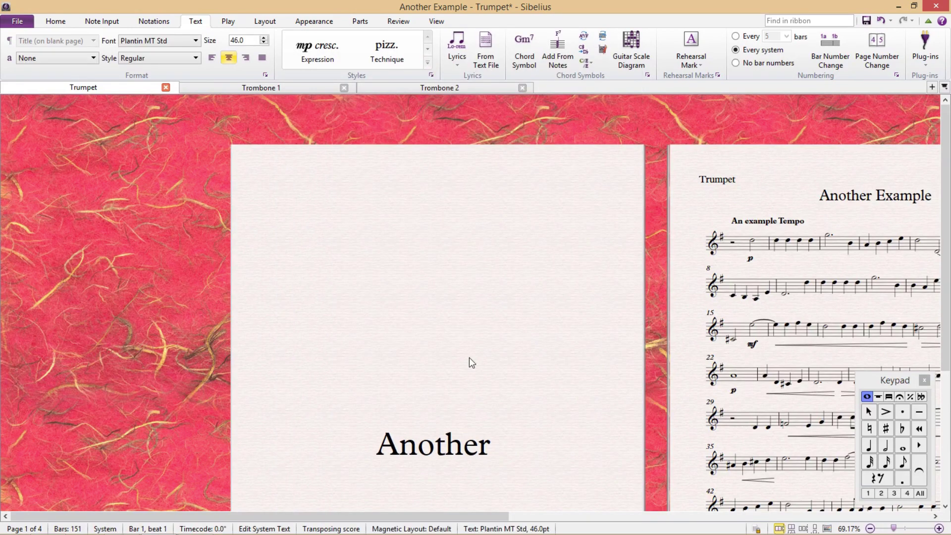
{"action": "key", "text": "Escape"}
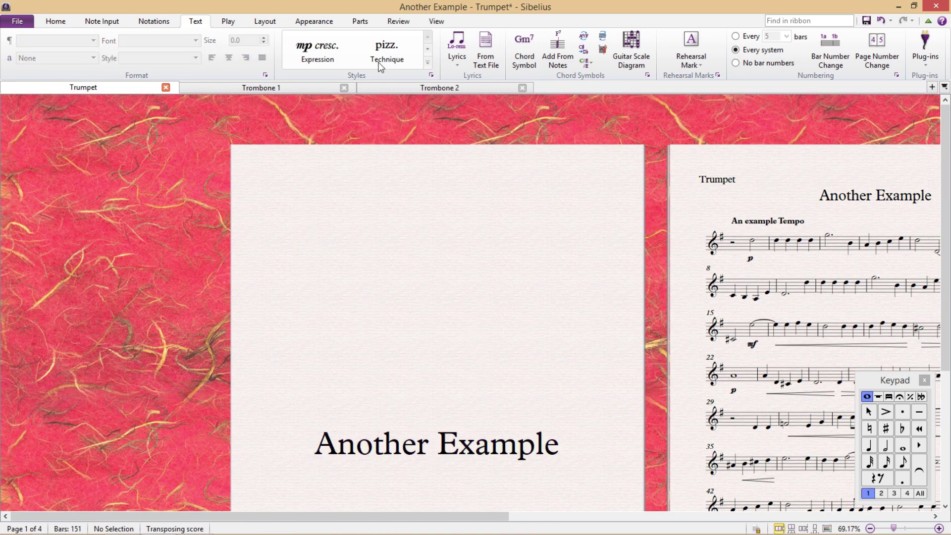
Add the subtitle 'Trumpet' below the title using the Subtitle style
{"action": "left_click", "coordinate": [427, 62]}
{"action": "scroll", "coordinate": [448, 279], "scroll_direction": "down", "scroll_amount": 5}
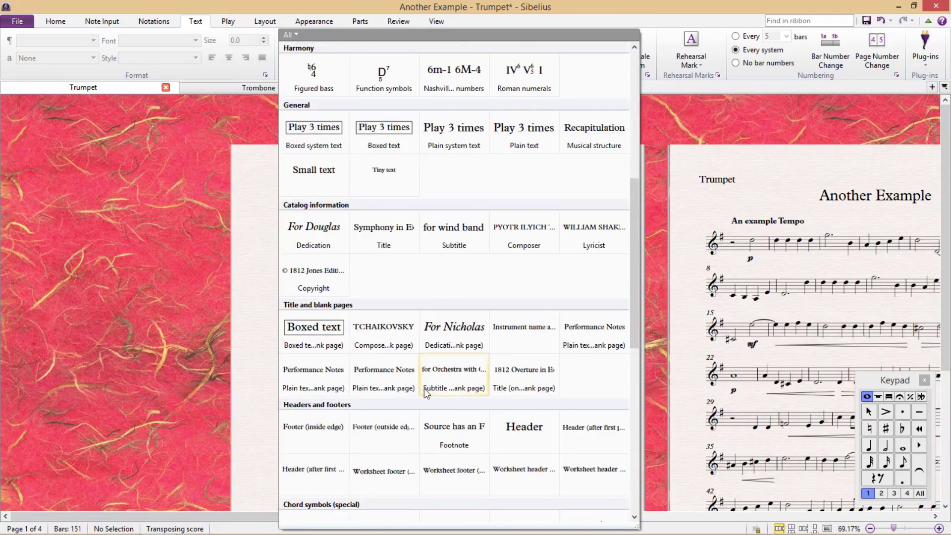
{"action": "left_click", "coordinate": [424, 388]}
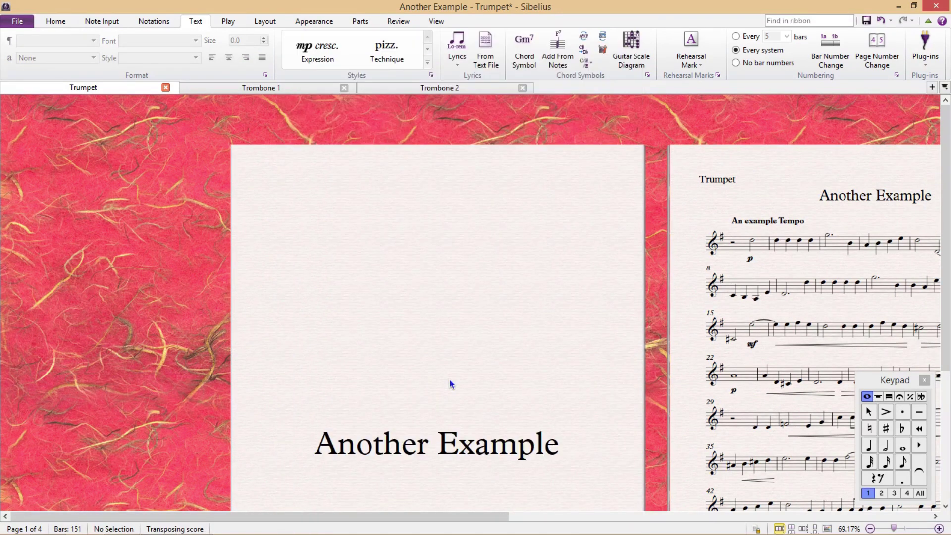
{"action": "left_click", "coordinate": [450, 383]}
{"action": "type", "text": "T"}
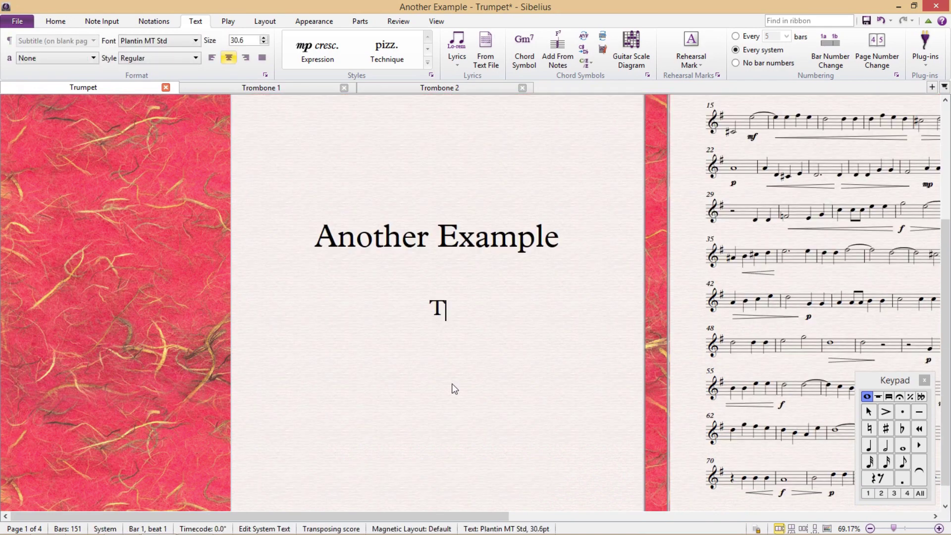
{"action": "type", "text": "rumpet"}
{"action": "key", "text": "Escape"}
{"action": "key", "text": "Escape"}
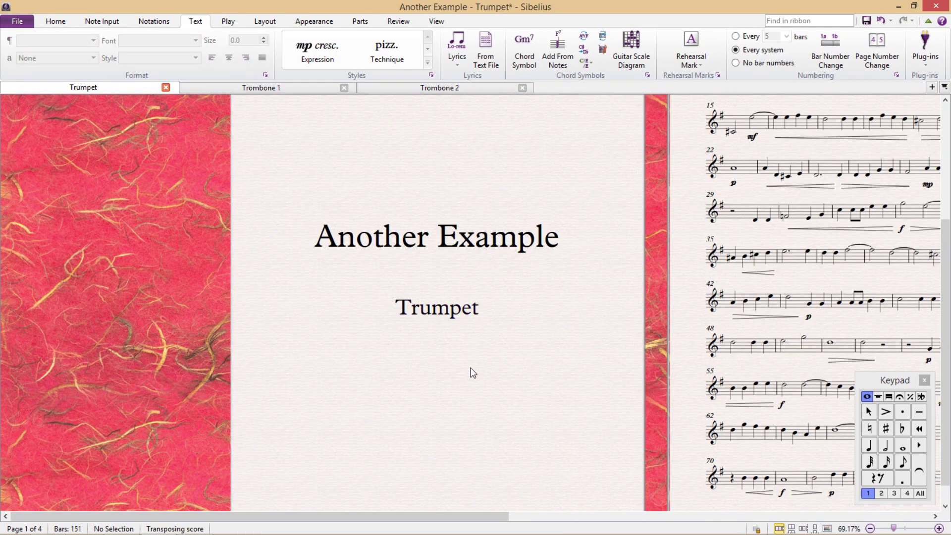
Move the title and subtitle together higher up the page
{"action": "scroll", "coordinate": [442, 327], "scroll_direction": "down", "scroll_amount": 3}
{"action": "left_click", "coordinate": [454, 294]}
{"action": "left_click", "coordinate": [454, 340], "text": "ctrl"}
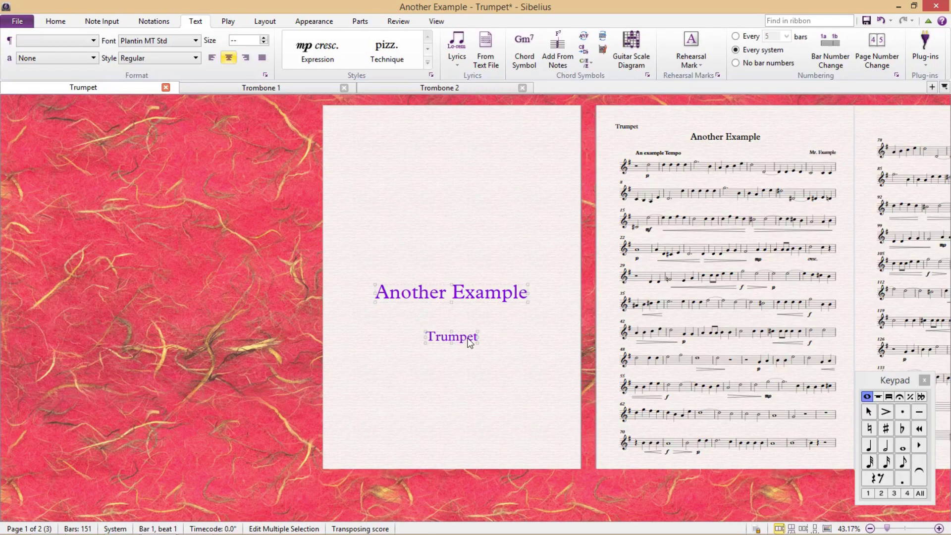
{"action": "left_click_drag", "start_coordinate": [471, 335], "coordinate": [475, 290]}
{"action": "left_click", "coordinate": [505, 192]}
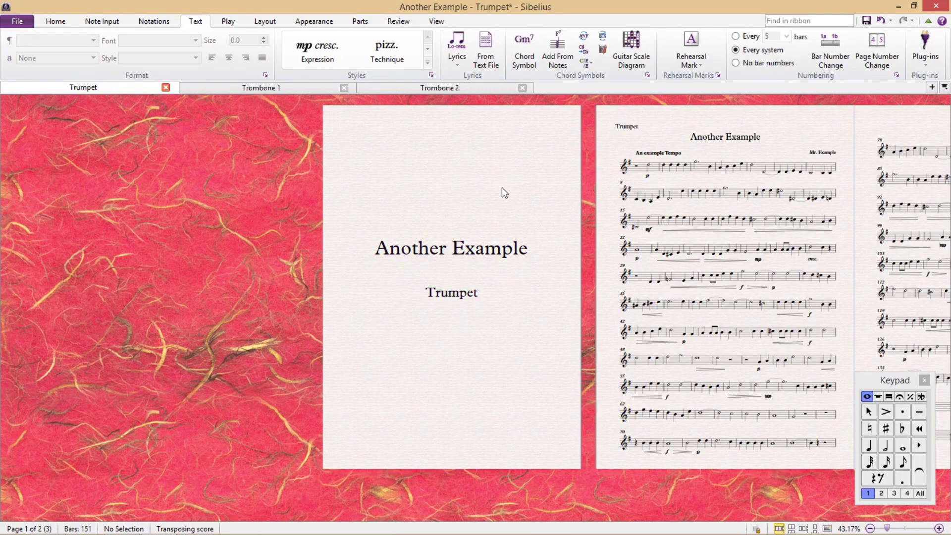
Switch to the Trombone 1 part and pan across its pages
{"action": "left_click", "coordinate": [279, 91]}
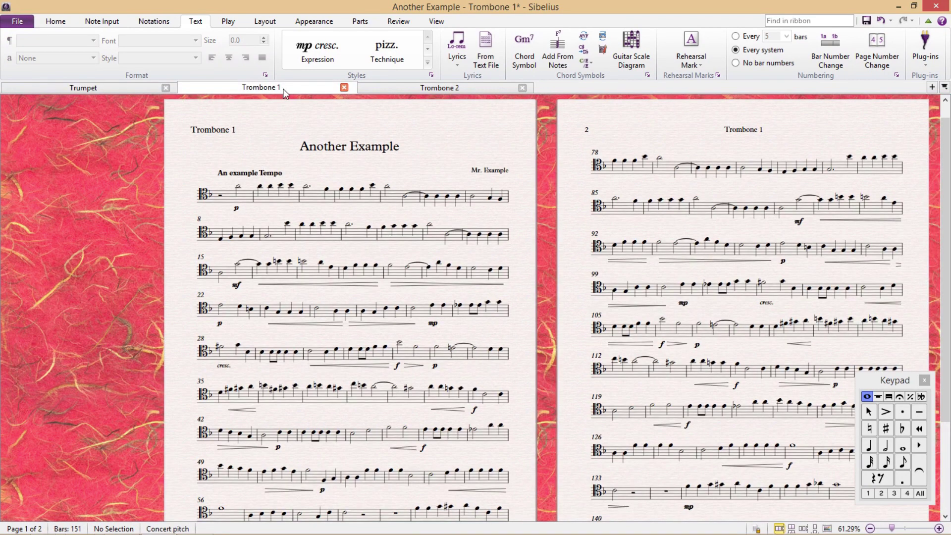
{"action": "left_click_drag", "start_coordinate": [308, 126], "coordinate": [578, 177]}
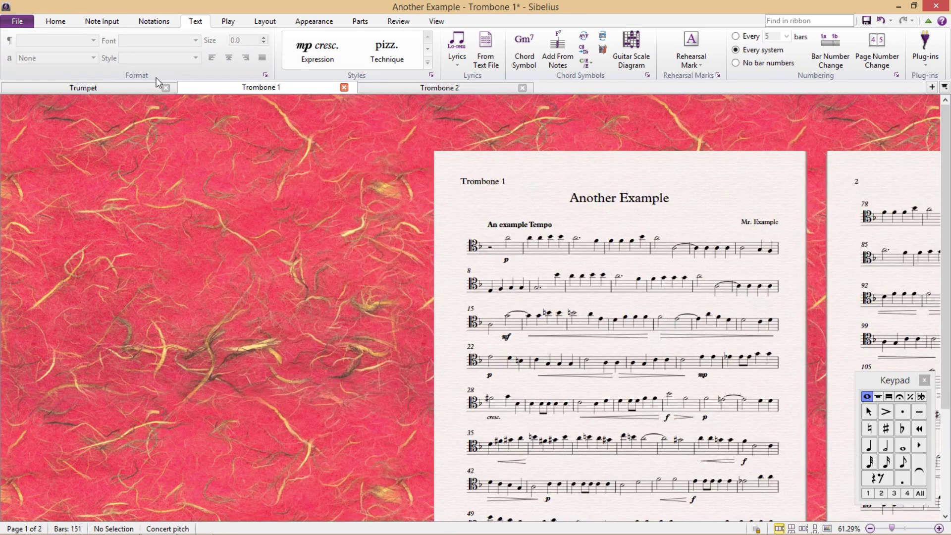
{"action": "left_click_drag", "start_coordinate": [644, 177], "coordinate": [424, 173]}
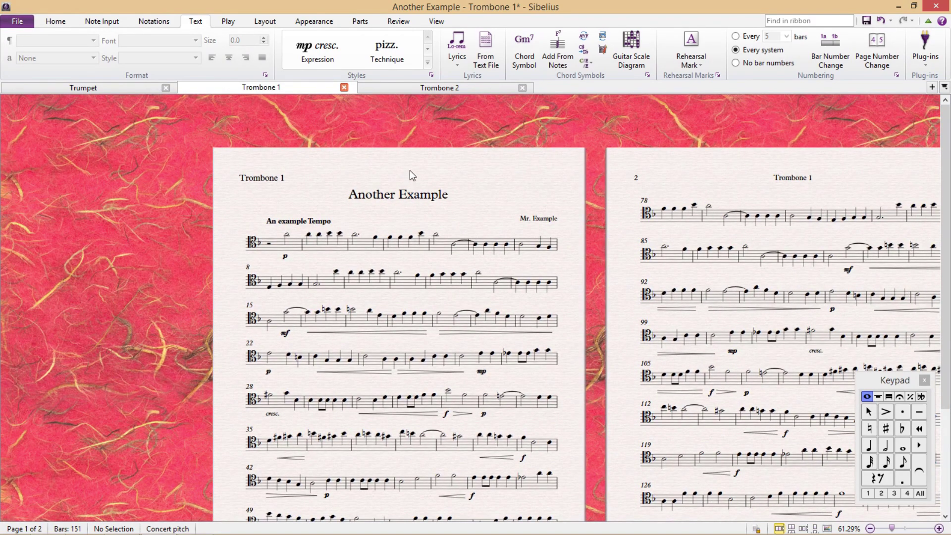
Copy the Trumpet part layout to Trombone 1 through Bass Bone, confirming the overwrite
{"action": "left_click", "coordinate": [364, 24]}
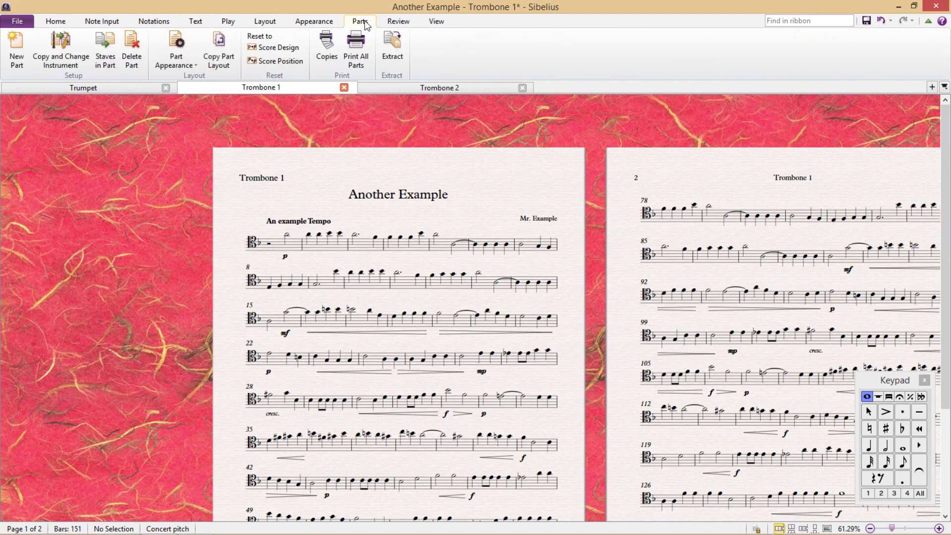
{"action": "left_click", "coordinate": [231, 43]}
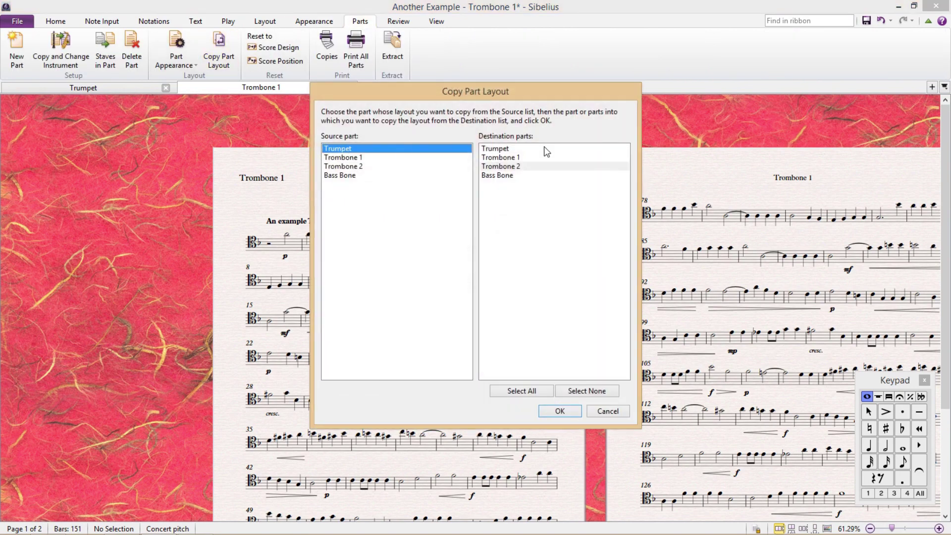
{"action": "left_click", "coordinate": [534, 159]}
{"action": "left_click", "coordinate": [510, 176], "text": "shift"}
{"action": "left_click", "coordinate": [565, 412]}
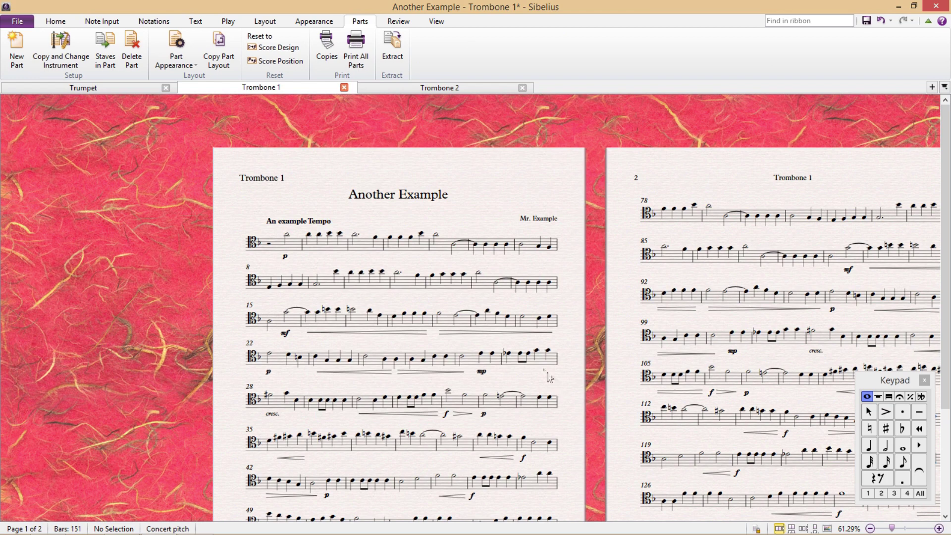
{"action": "left_click", "coordinate": [523, 309]}
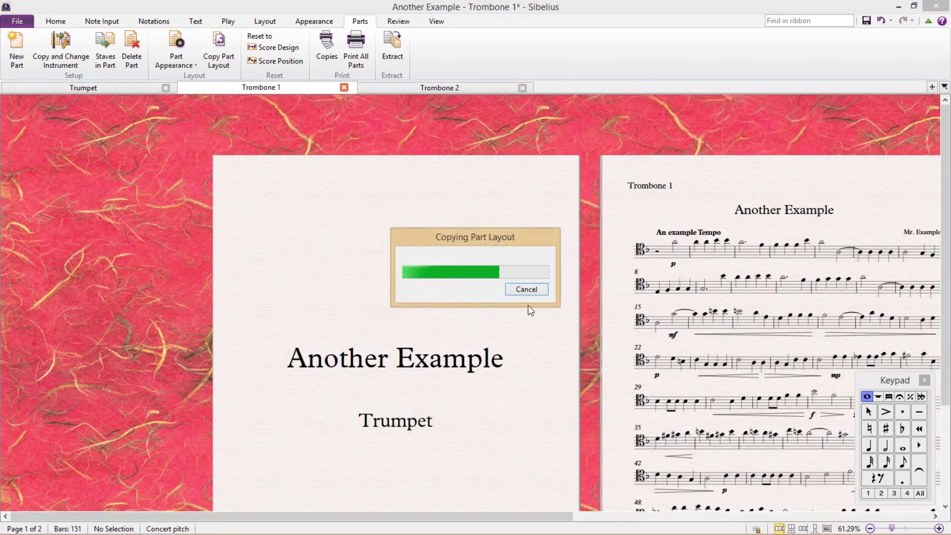
{"action": "left_click_drag", "start_coordinate": [552, 394], "coordinate": [548, 369]}
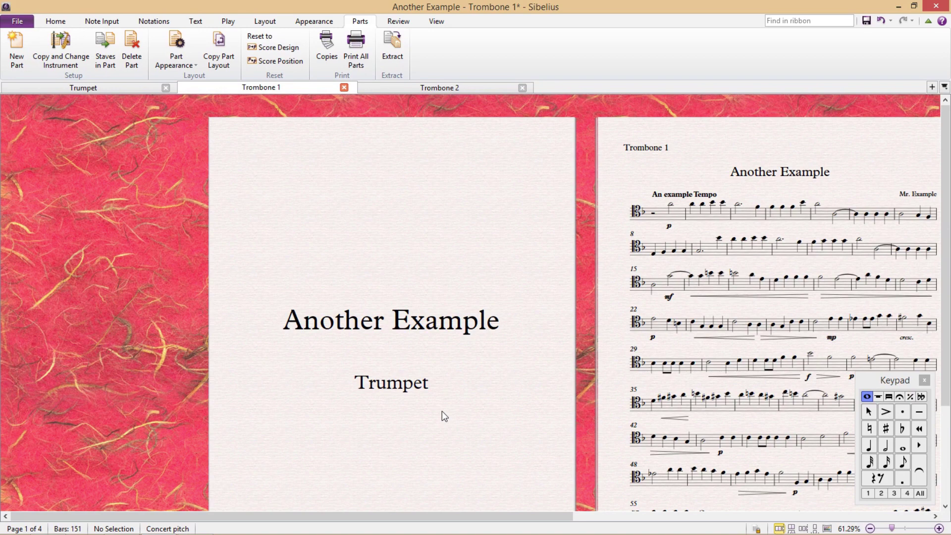
Replace the Trumpet subtitle with the \$partname\ wildcard, then view the Trombone 2 part
{"action": "left_click", "coordinate": [411, 388]}
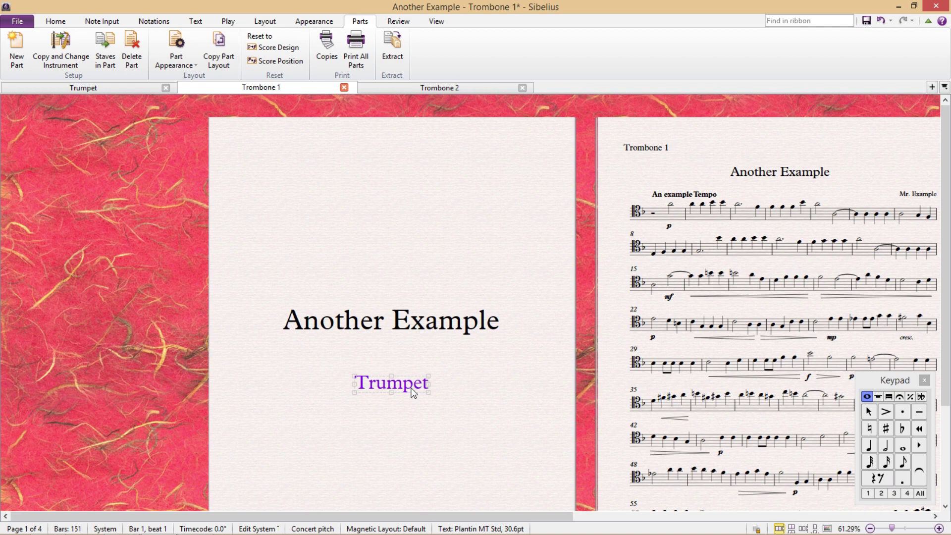
{"action": "key", "text": "Return"}
{"action": "key", "text": "ctrl+a"}
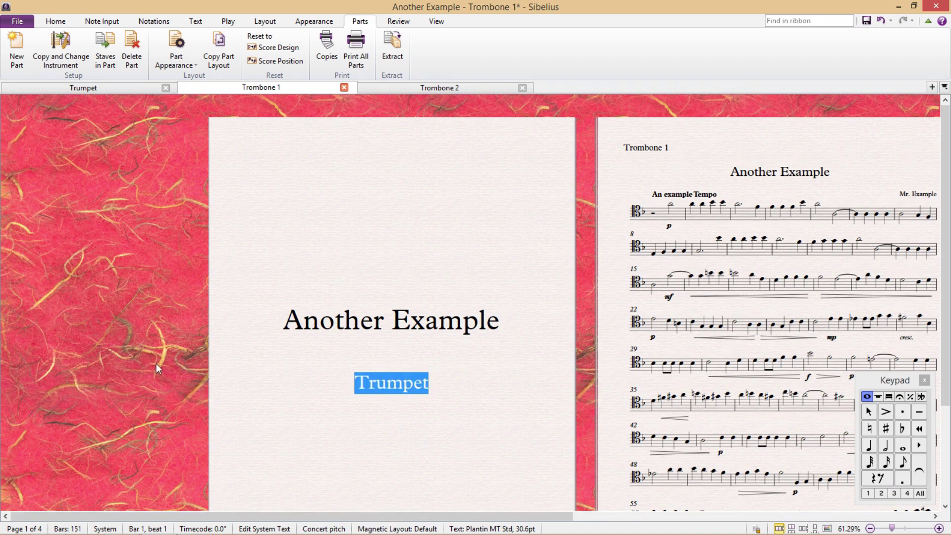
{"action": "key", "text": "BackSpace"}
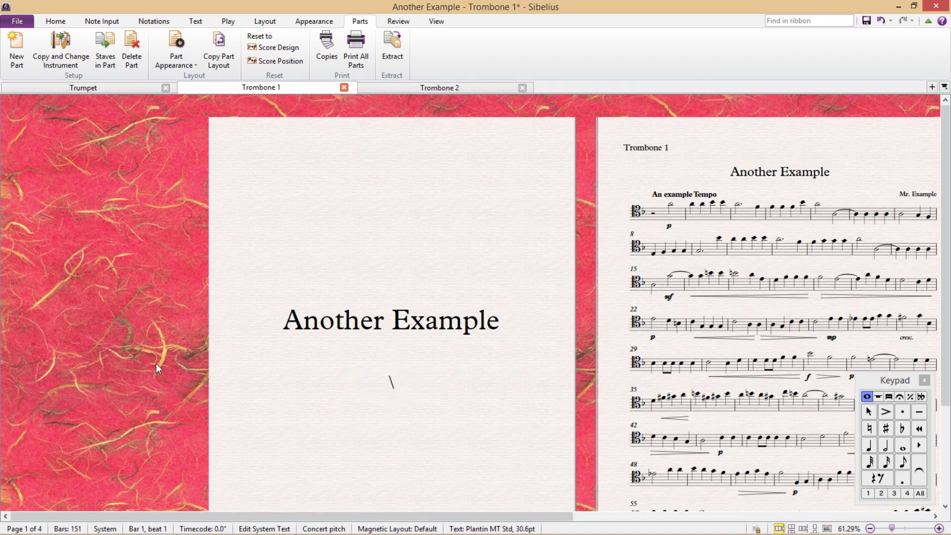
{"action": "type", "text": "\\$partname\\"}
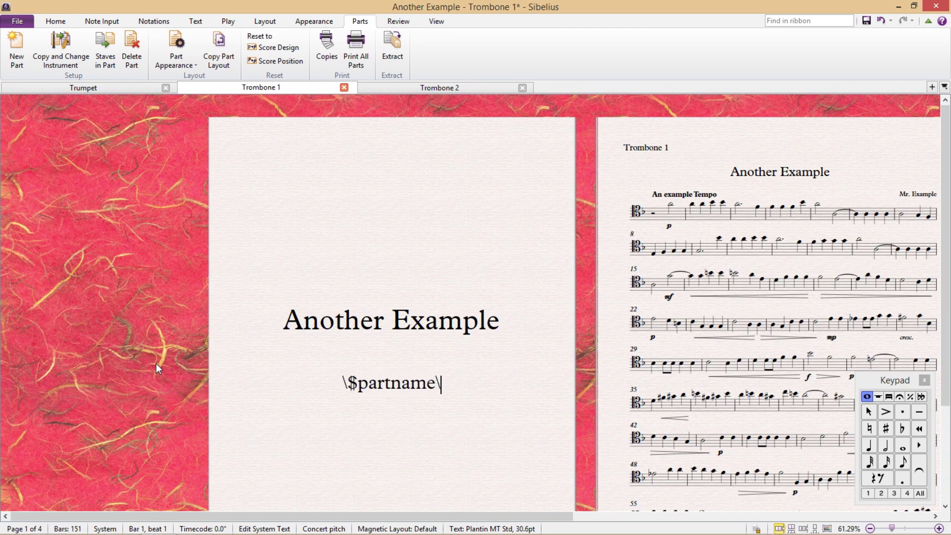
{"action": "key", "text": "Return"}
{"action": "left_click", "coordinate": [438, 234]}
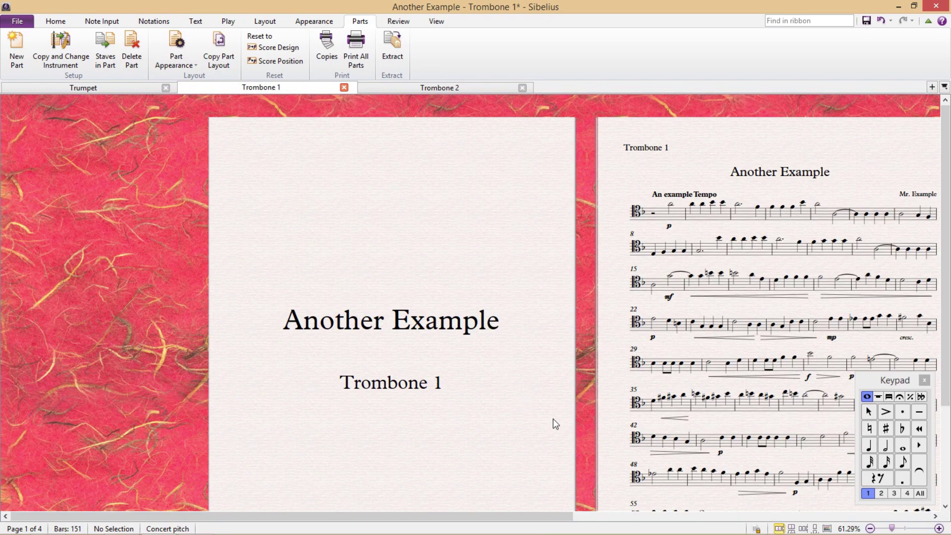
{"action": "left_click", "coordinate": [115, 86]}
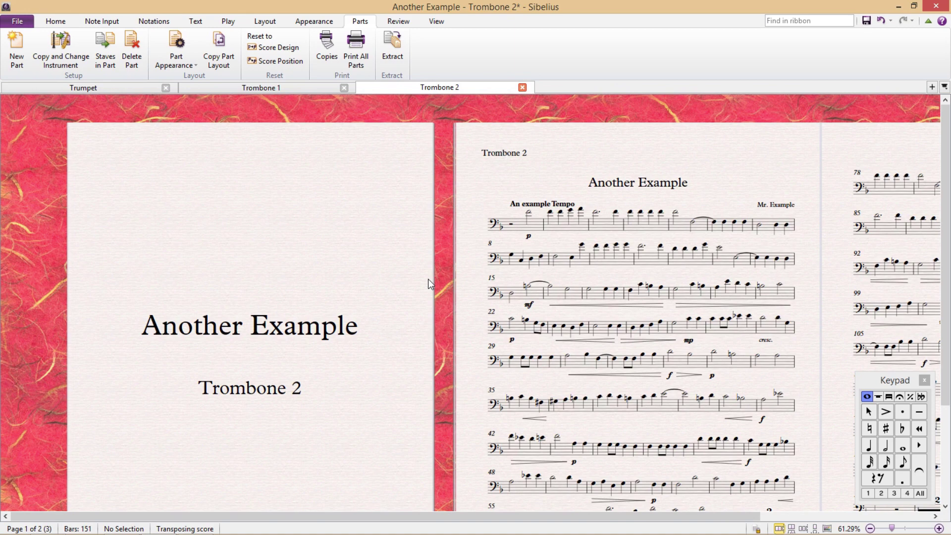
{"action": "mouse_move", "coordinate": [429, 284]}
{"action": "left_mouse_down"}
{"action": "mouse_move", "coordinate": [161, 284]}
{"action": "mouse_move", "coordinate": [422, 283]}
{"action": "left_mouse_up"}
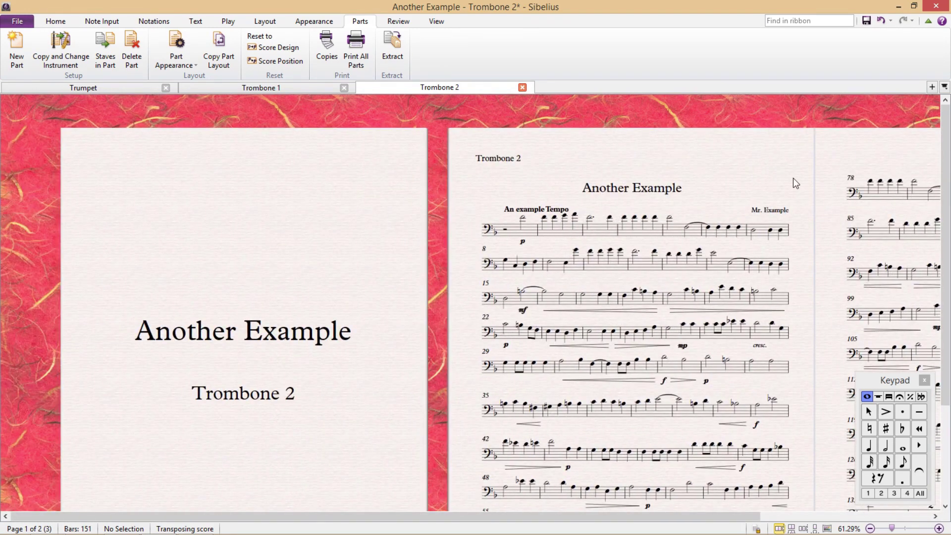
{"action": "left_click_drag", "start_coordinate": [748, 157], "coordinate": [350, 175]}
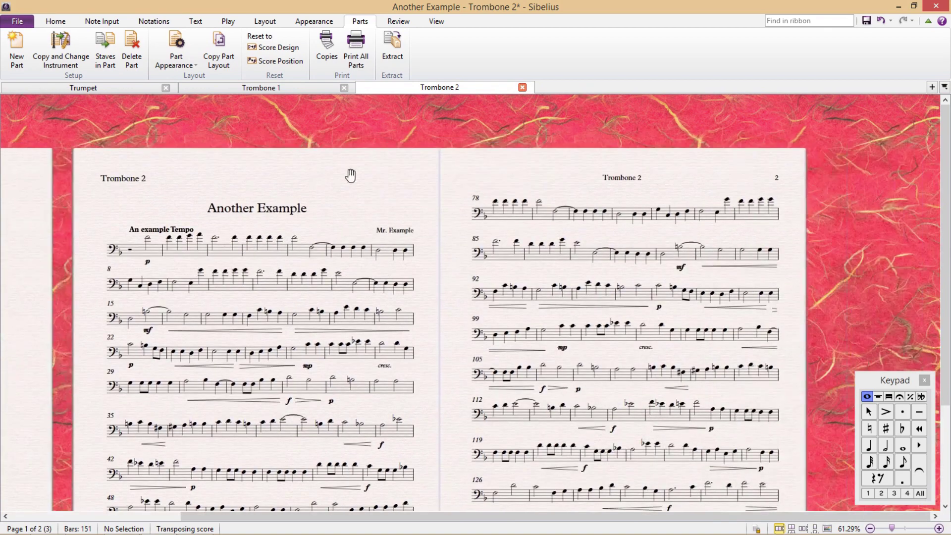
{"action": "scroll", "coordinate": [461, 204], "scroll_direction": "up", "scroll_amount": 2}
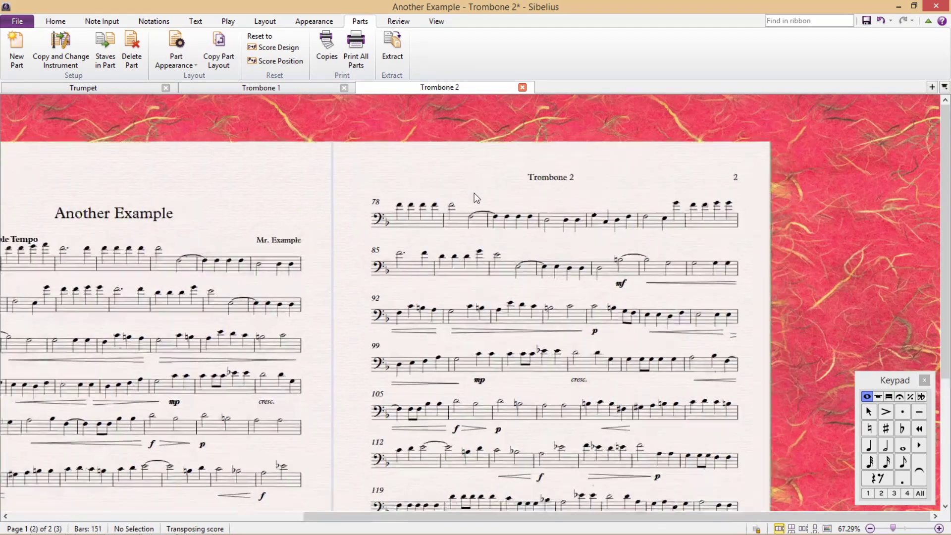
{"action": "scroll", "coordinate": [474, 195], "scroll_direction": "up", "scroll_amount": 3}
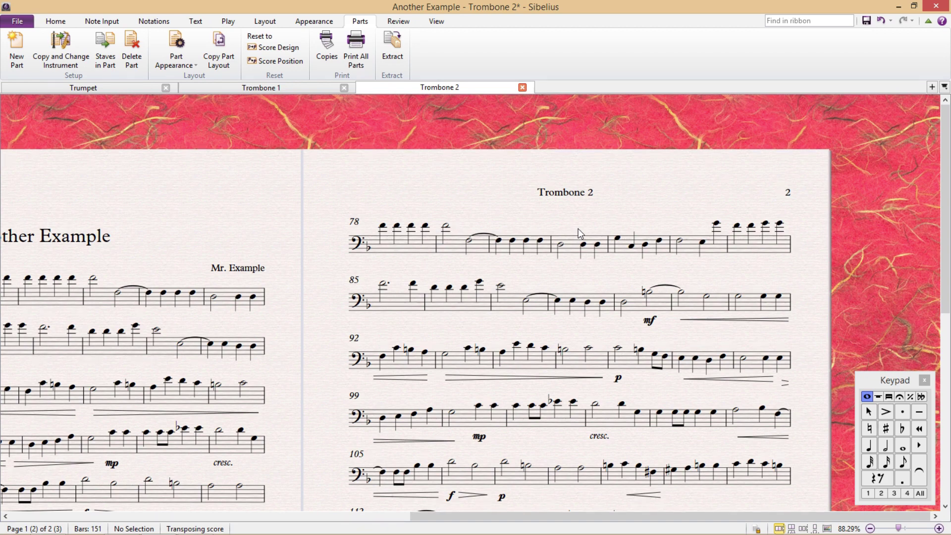
Edit the Trombone 2 header in place to read 'Another Example - ' before \$HEADERPARTNAME\
{"action": "double_click", "coordinate": [570, 195]}
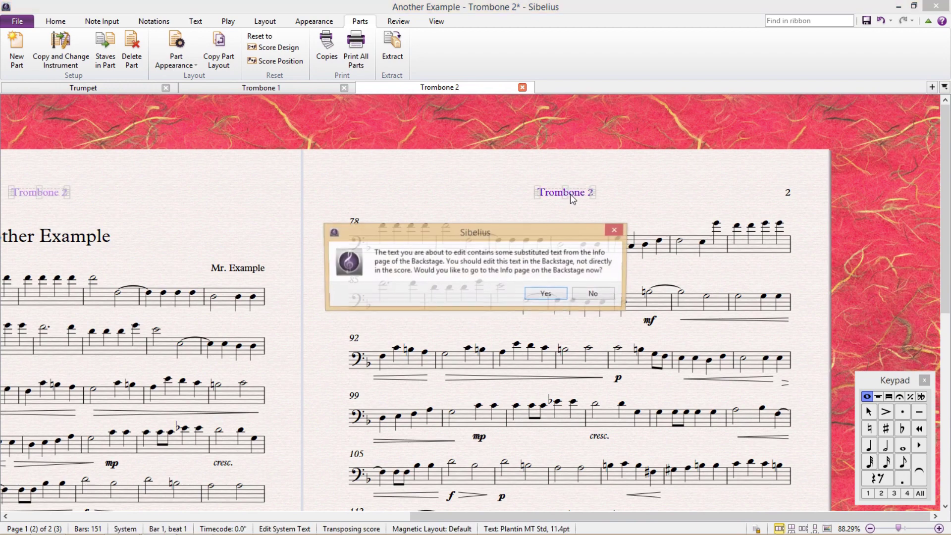
{"action": "left_click", "coordinate": [595, 295]}
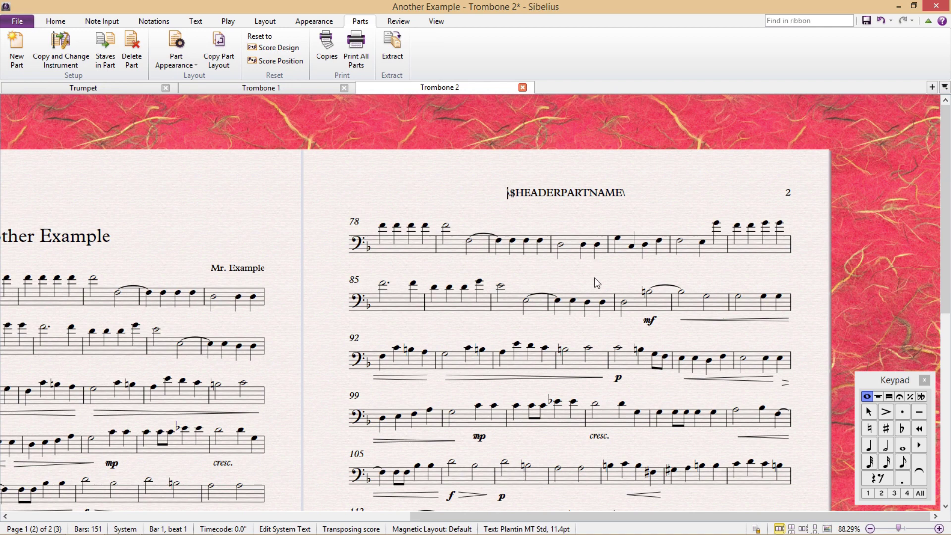
{"action": "type", "text": "Another E"}
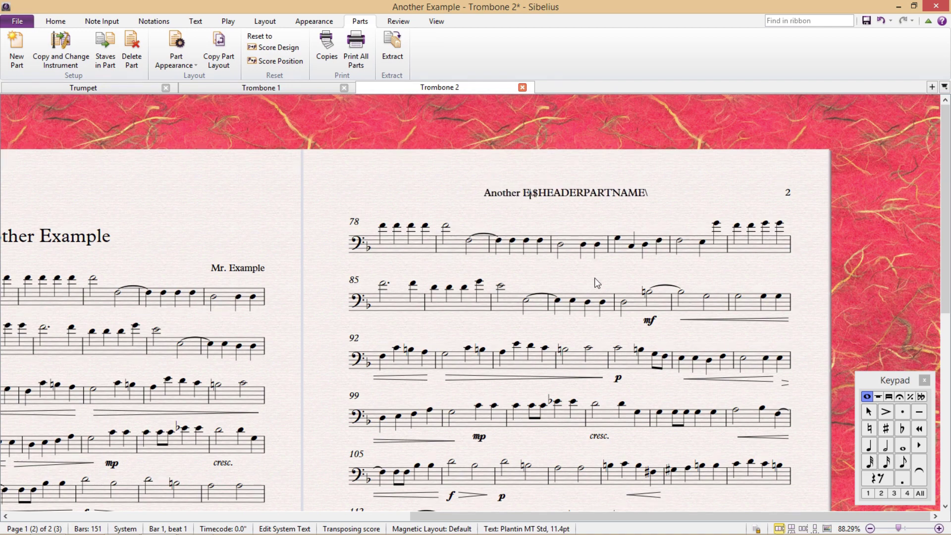
{"action": "type", "text": "xample"}
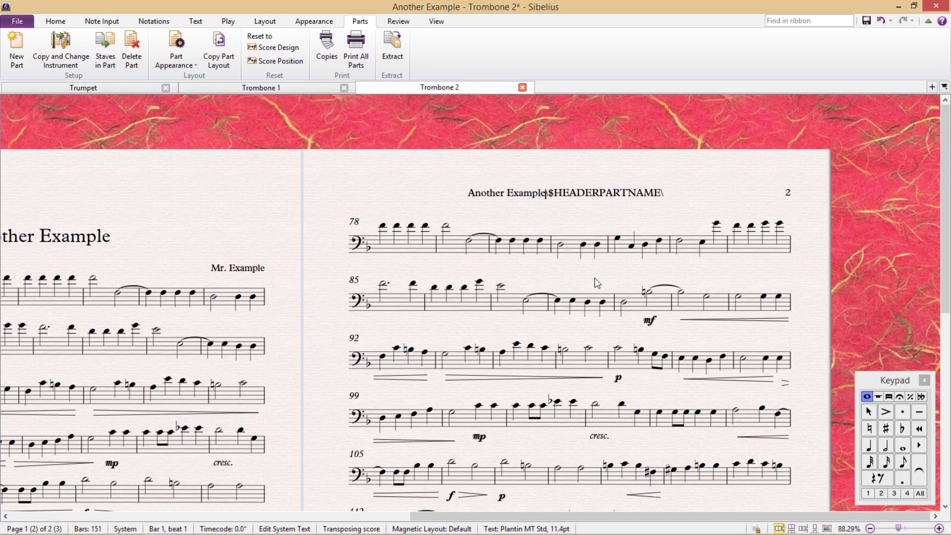
{"action": "type", "text": " -"}
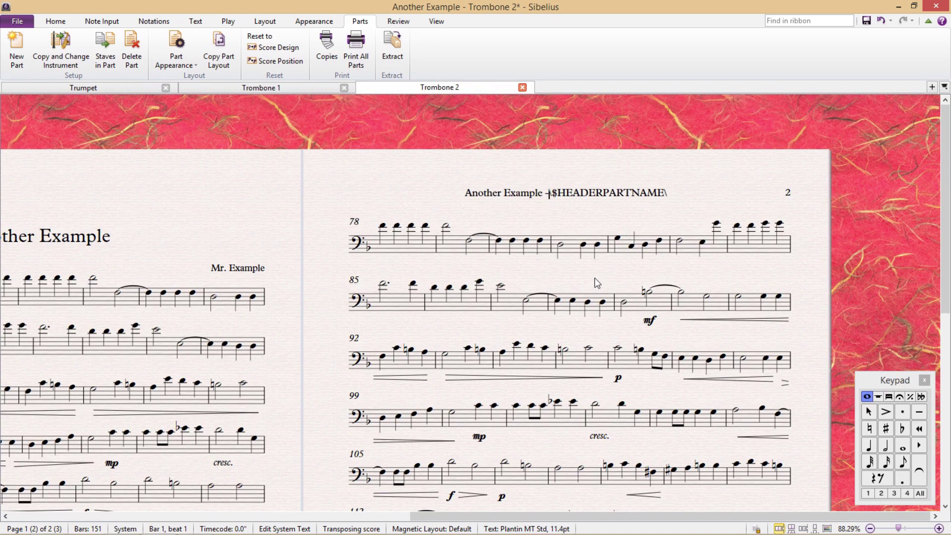
{"action": "left_click", "coordinate": [708, 198]}
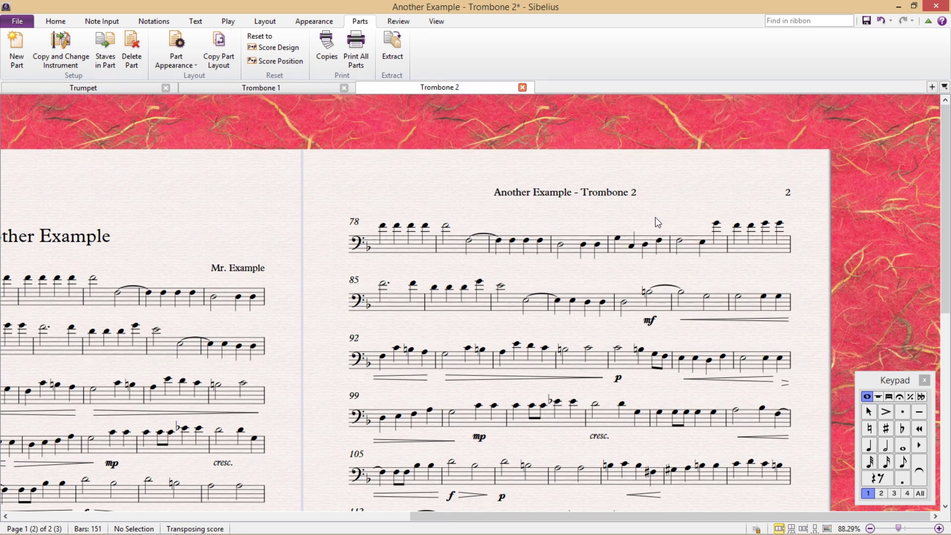
{"action": "left_click_drag", "start_coordinate": [566, 213], "coordinate": [589, 209]}
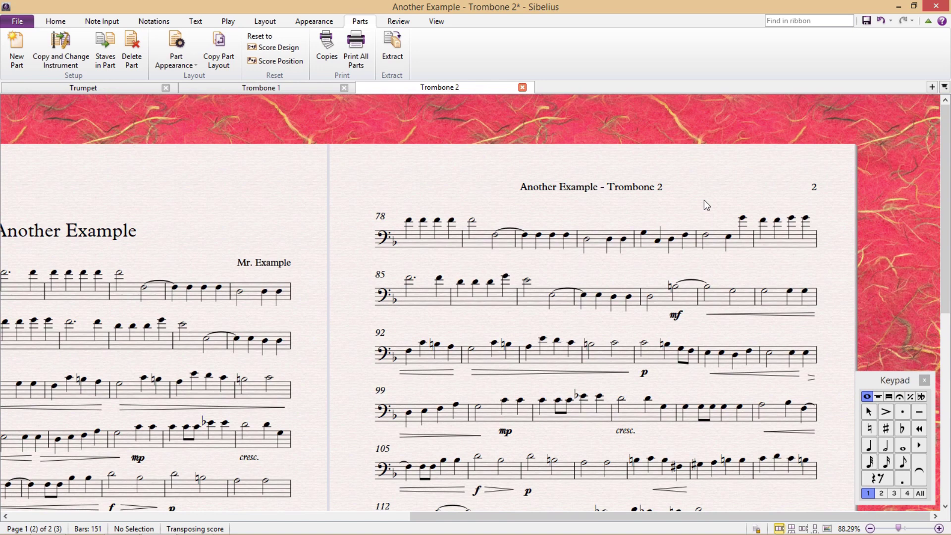